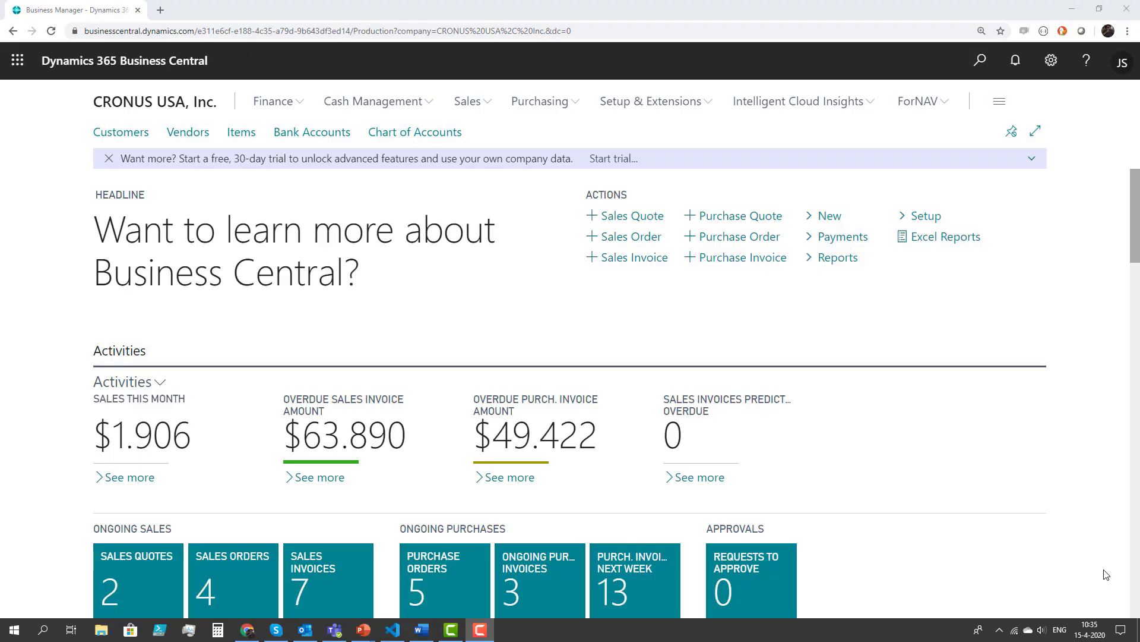
Step: Open ForNAV Setup via search and start importing a file for the Document Watermark
click(934, 395)
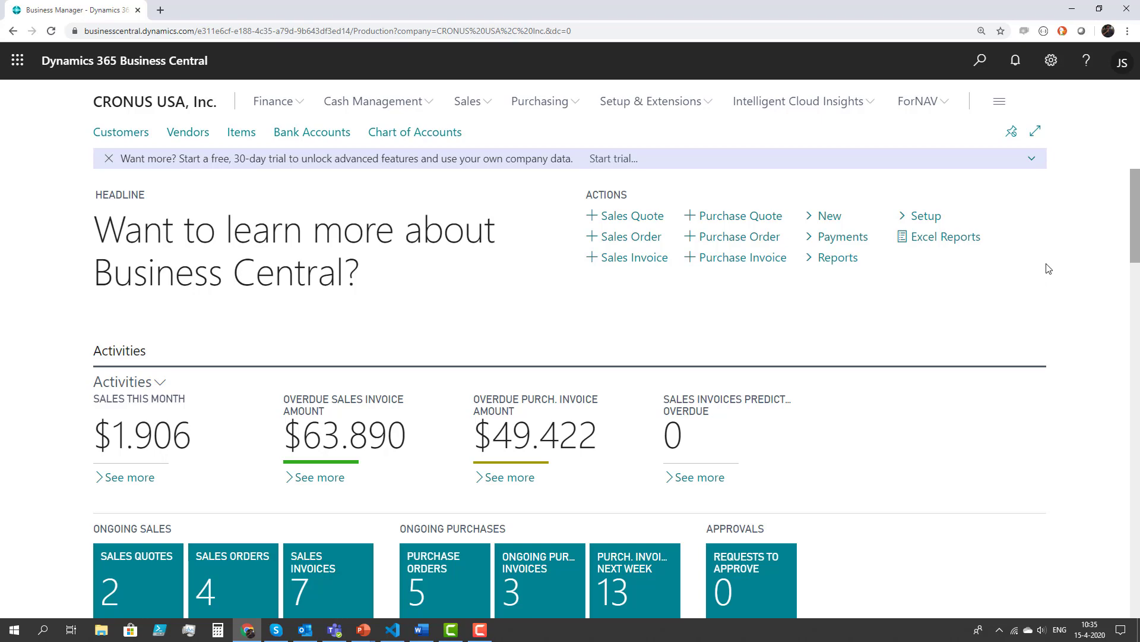
click(979, 60)
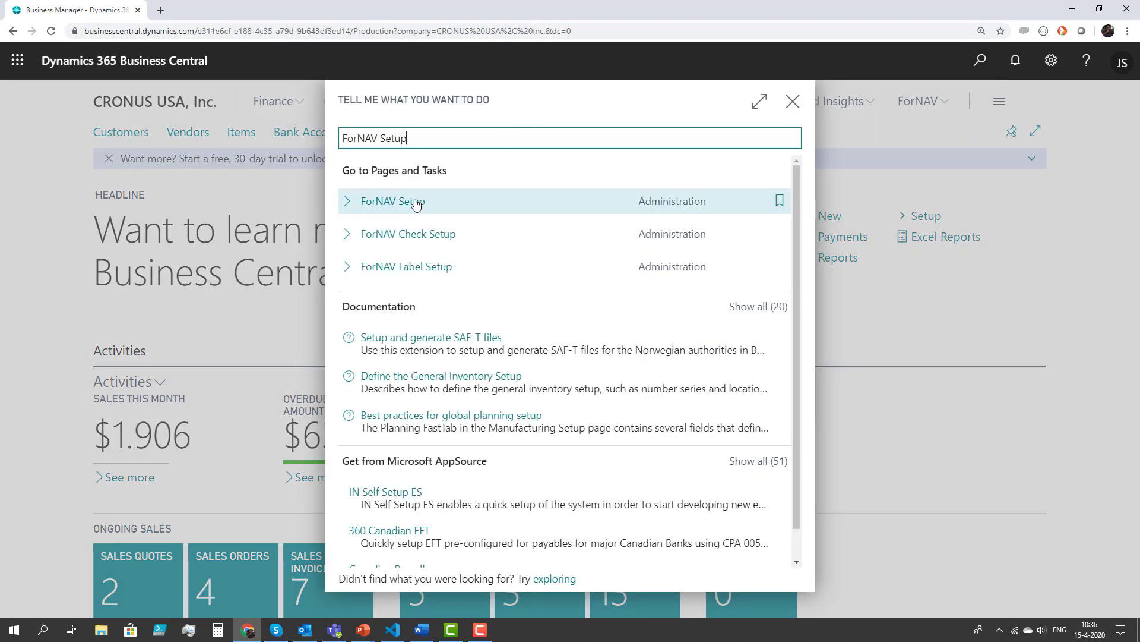
click(415, 203)
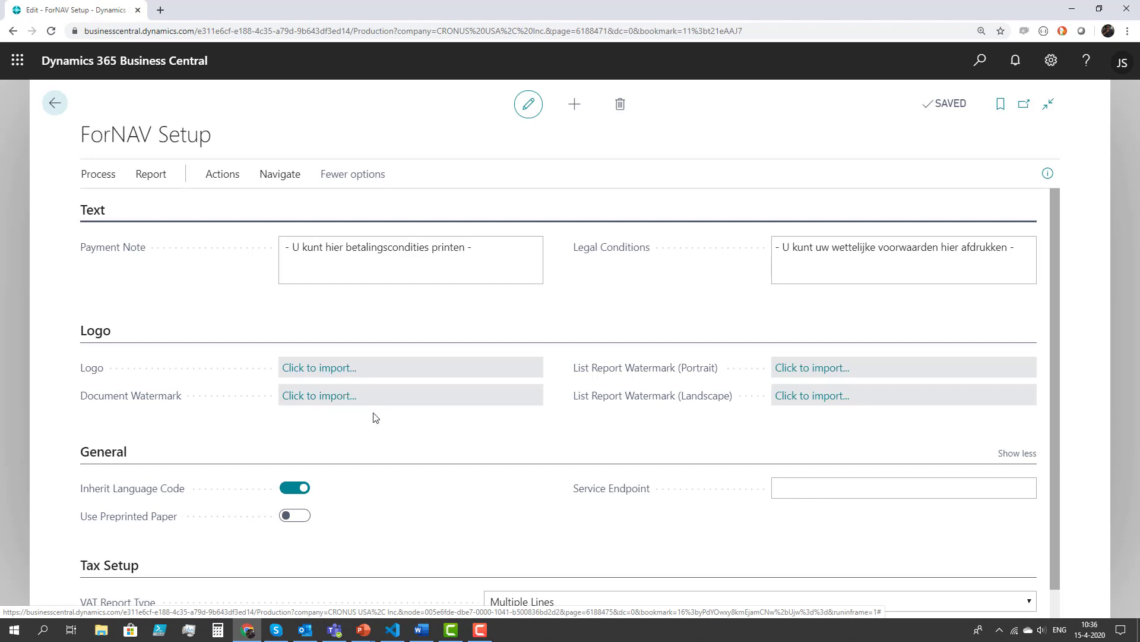
click(334, 397)
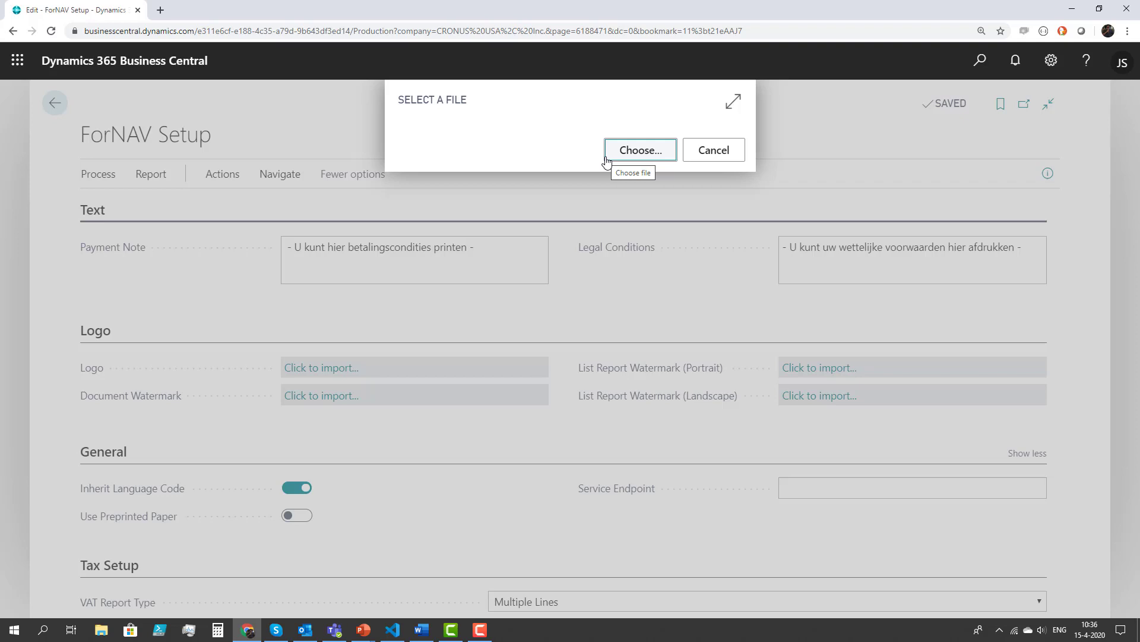
Step: Browse the ForNAV website's 'Document Report Watermarks – A4 format' template gallery
key(Escape)
click(221, 178)
click(271, 207)
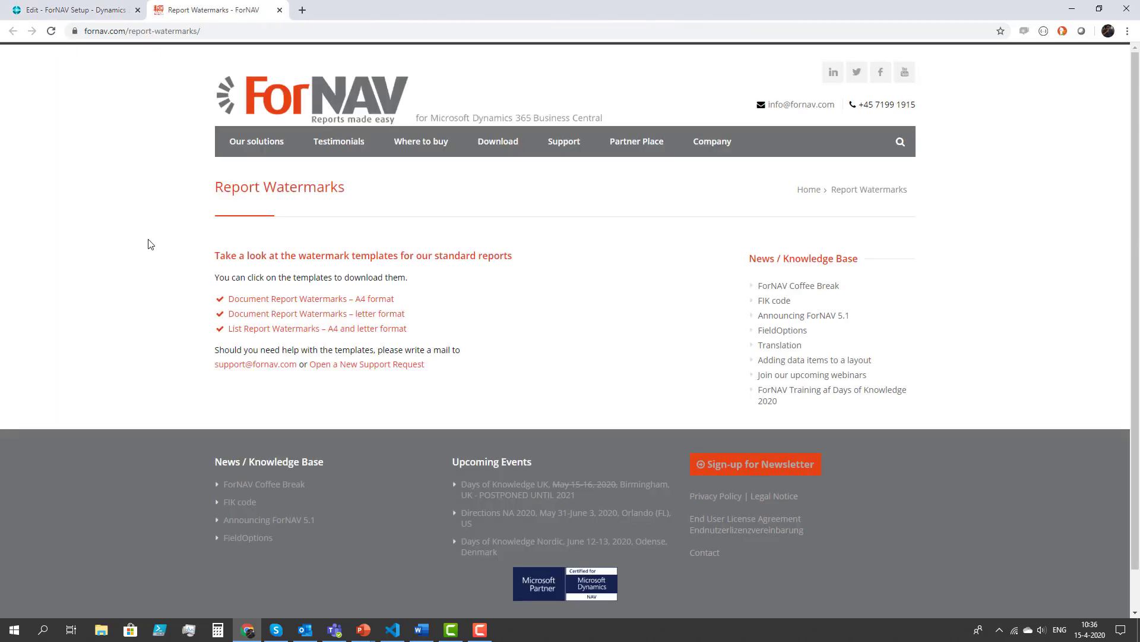
click(293, 304)
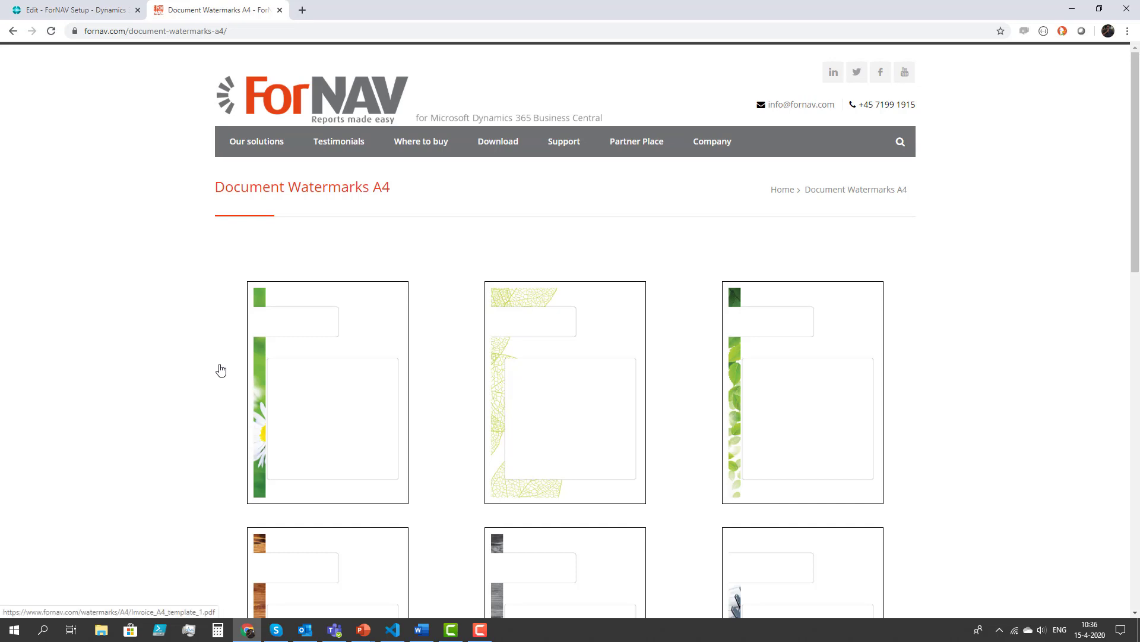
scroll(220, 370, down, 1)
Step: Upload Invoice_A4_skabelon_6.pdf as the ForNAV Setup document watermark
key(ctrl+shift+Tab)
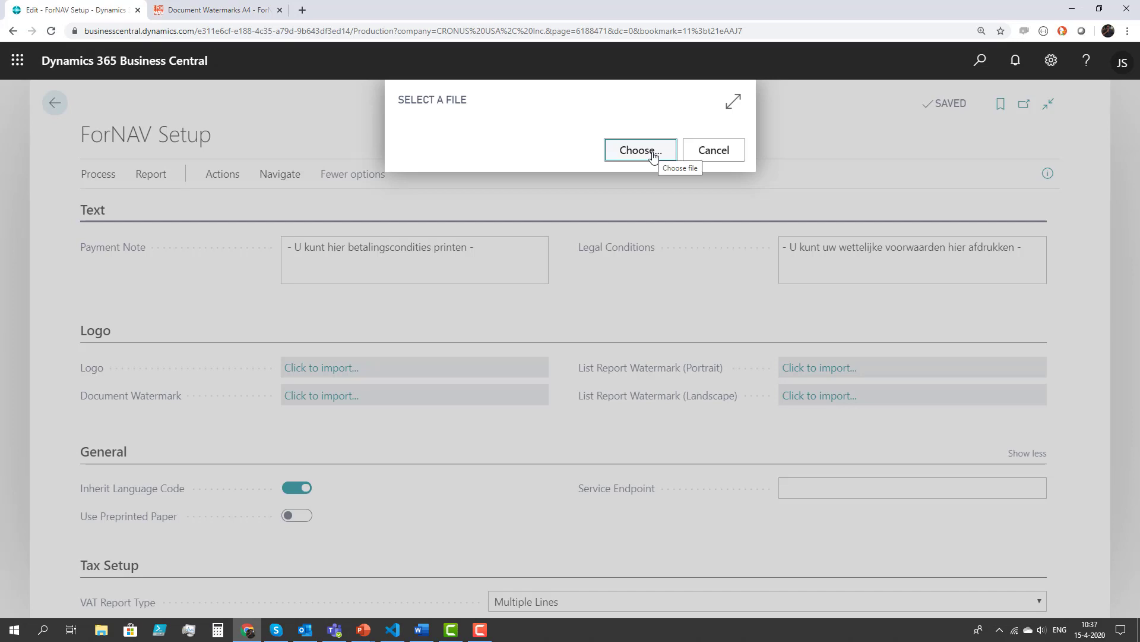
click(653, 153)
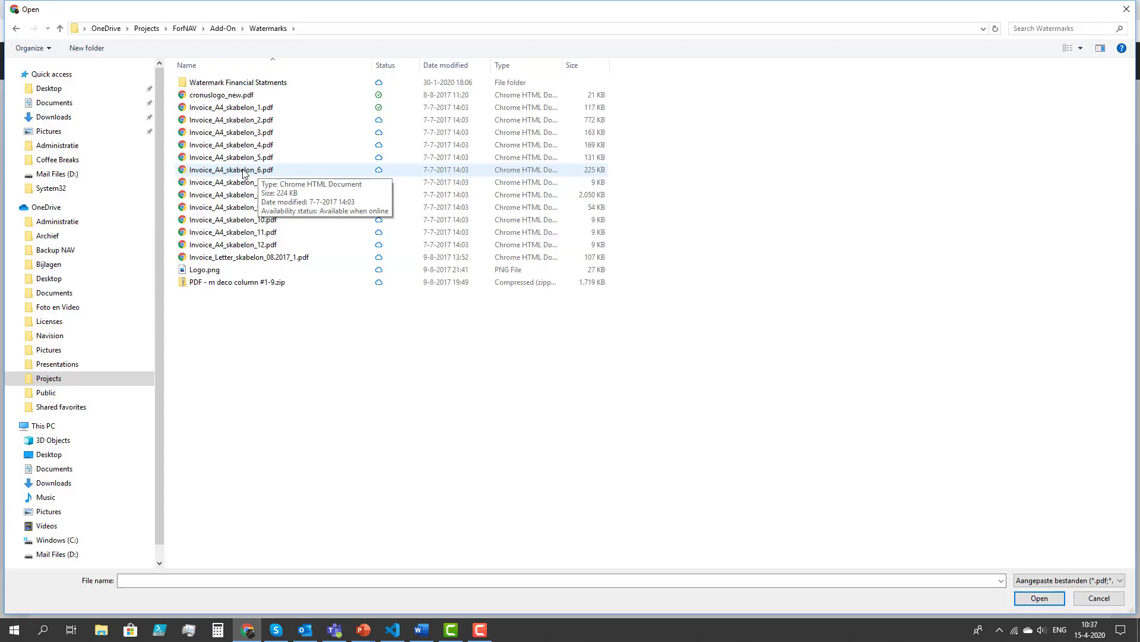
double_click(243, 173)
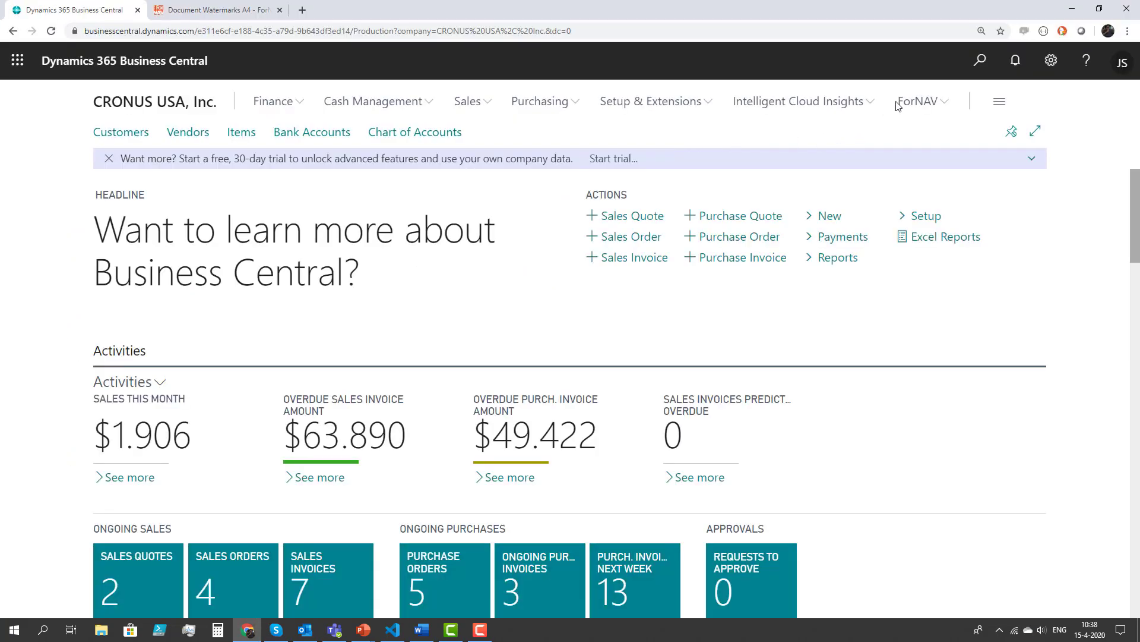
Step: Open the ForNAV Standard Reports list to launch ForNAV Designer
click(927, 102)
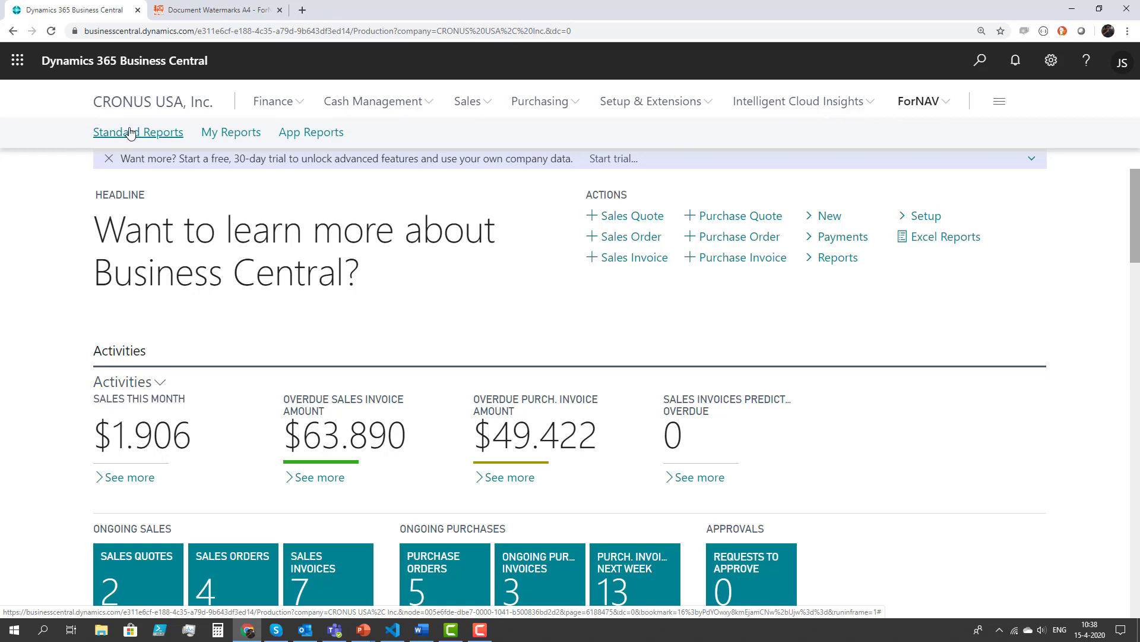
click(131, 132)
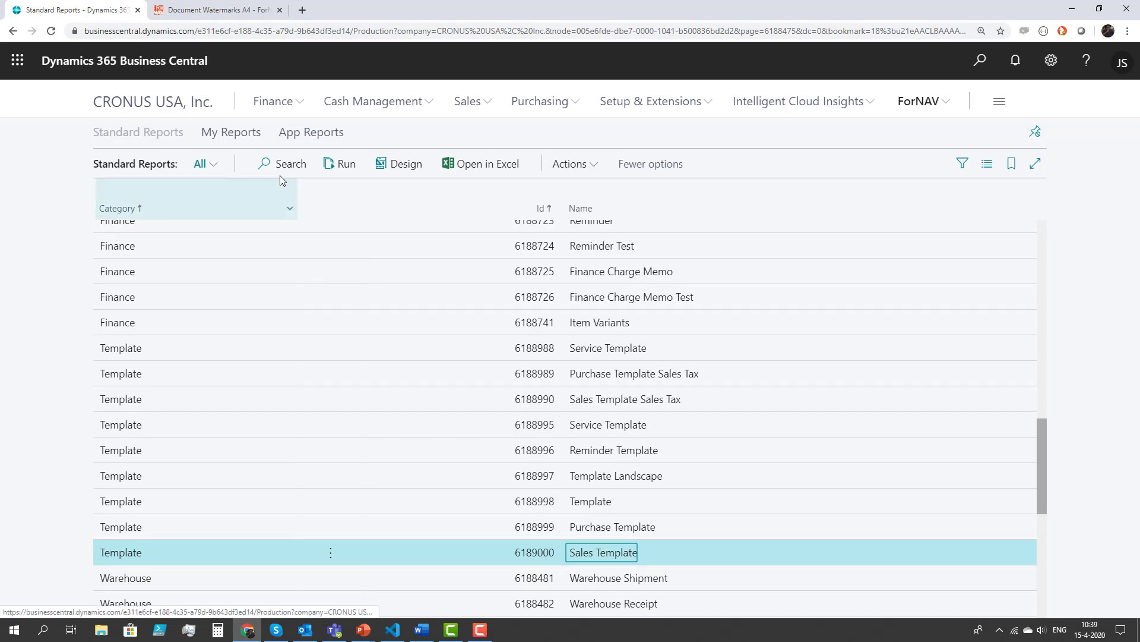
click(335, 164)
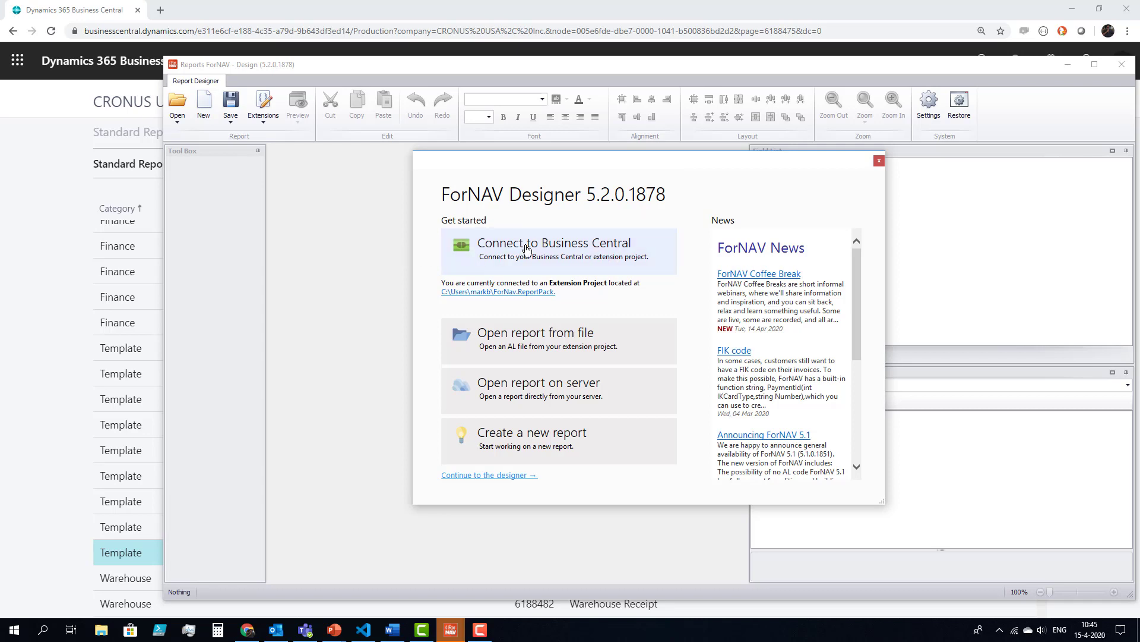
Step: Connect the designer to Business Central as 'Production' on Microsoft Cloud, PRODUCTION environment
click(526, 249)
click(729, 282)
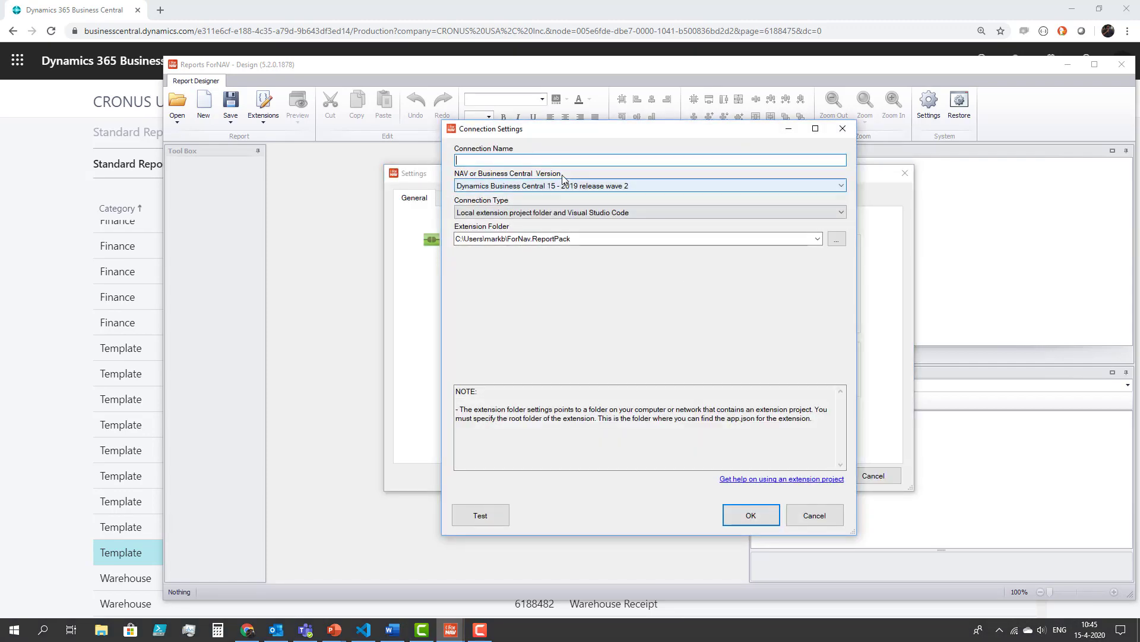
text(Prod)
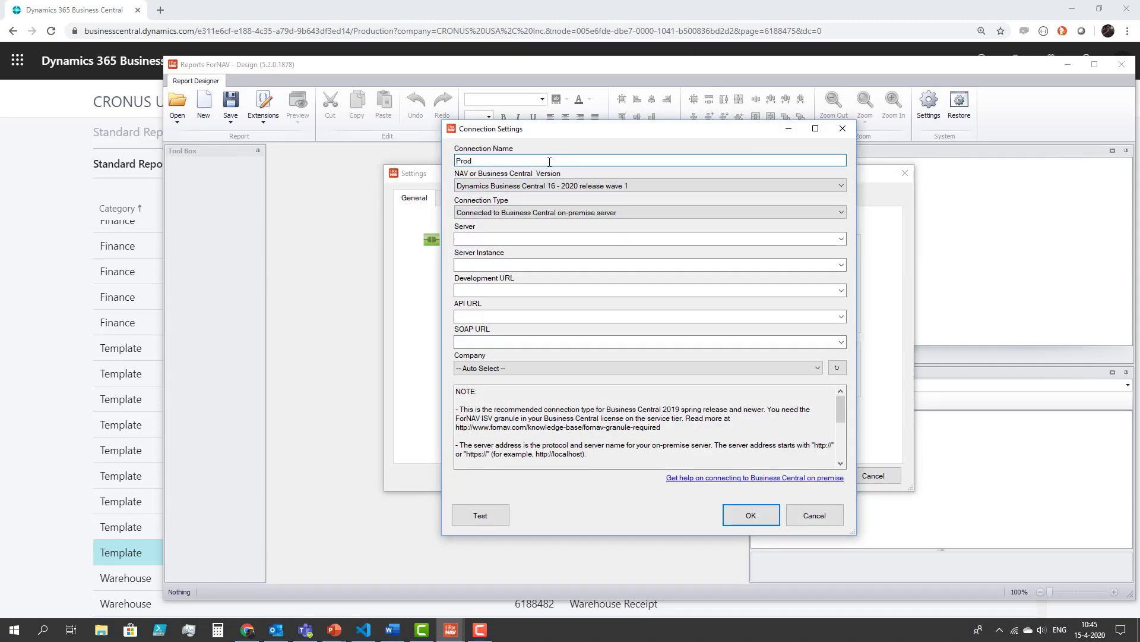
text(uction)
click(565, 185)
click(565, 196)
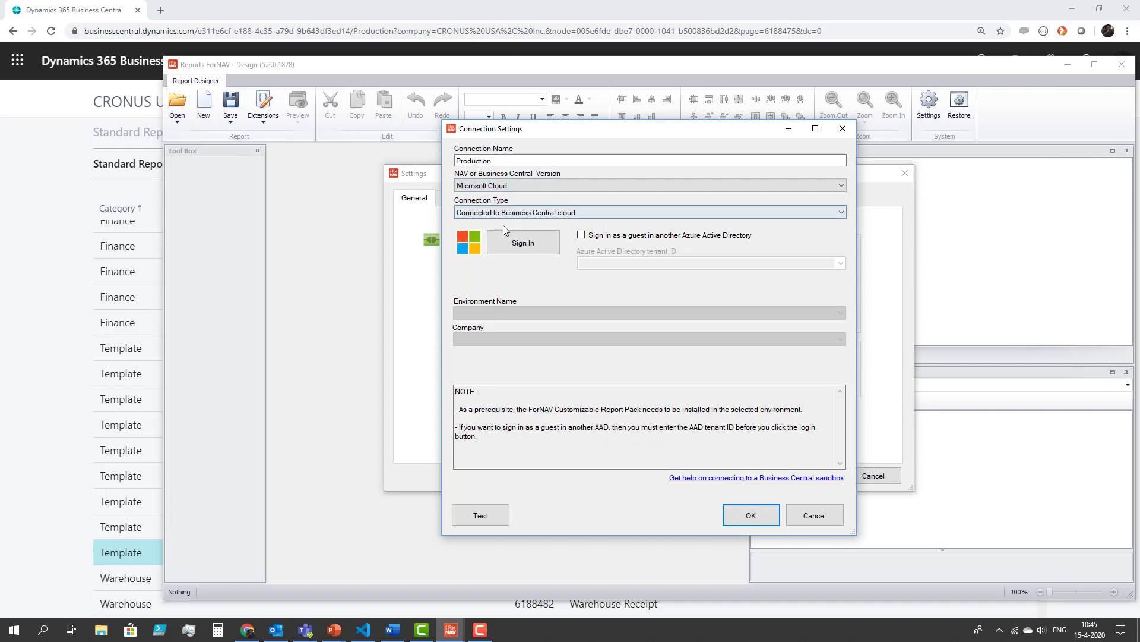
click(523, 245)
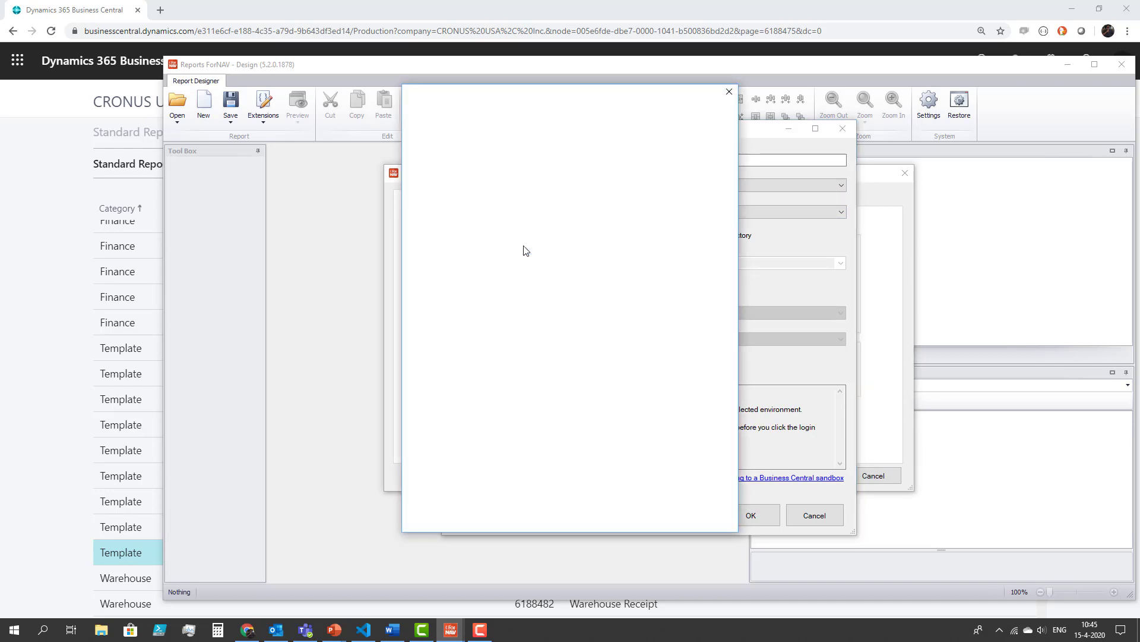
click(522, 247)
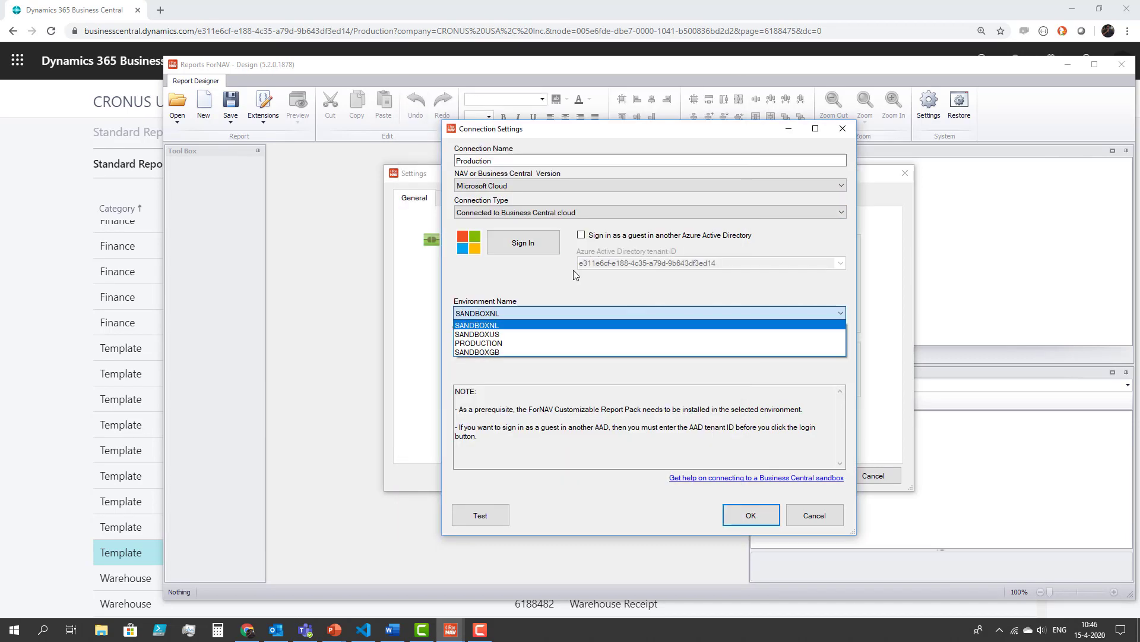
click(526, 344)
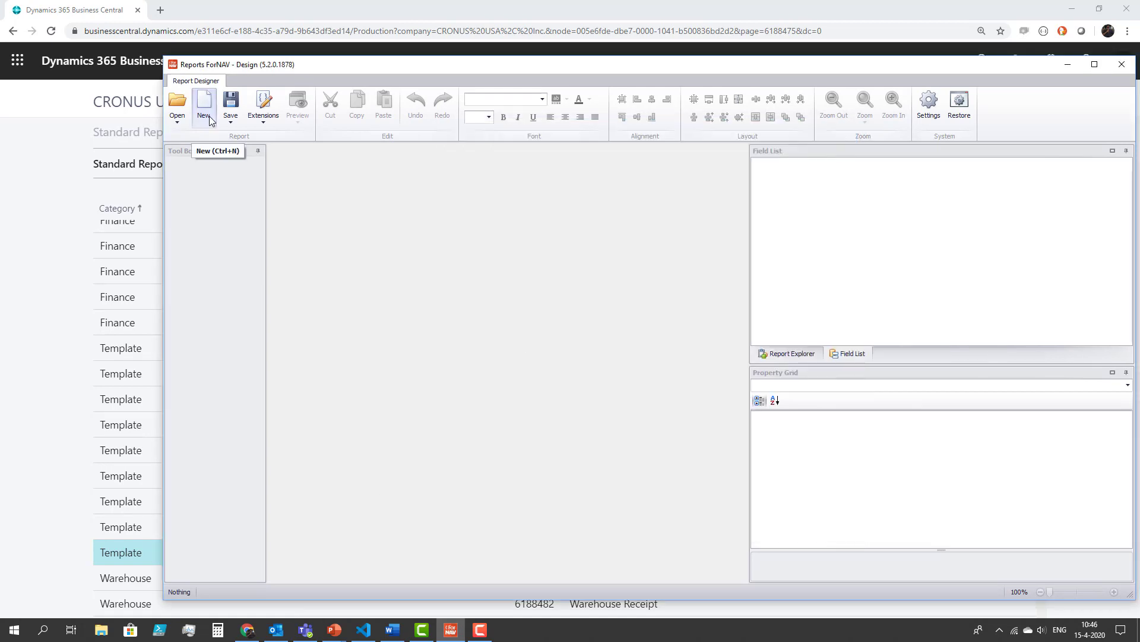
Step: Create report 56789 from the List Template AL Extension and save it as a server object
click(210, 121)
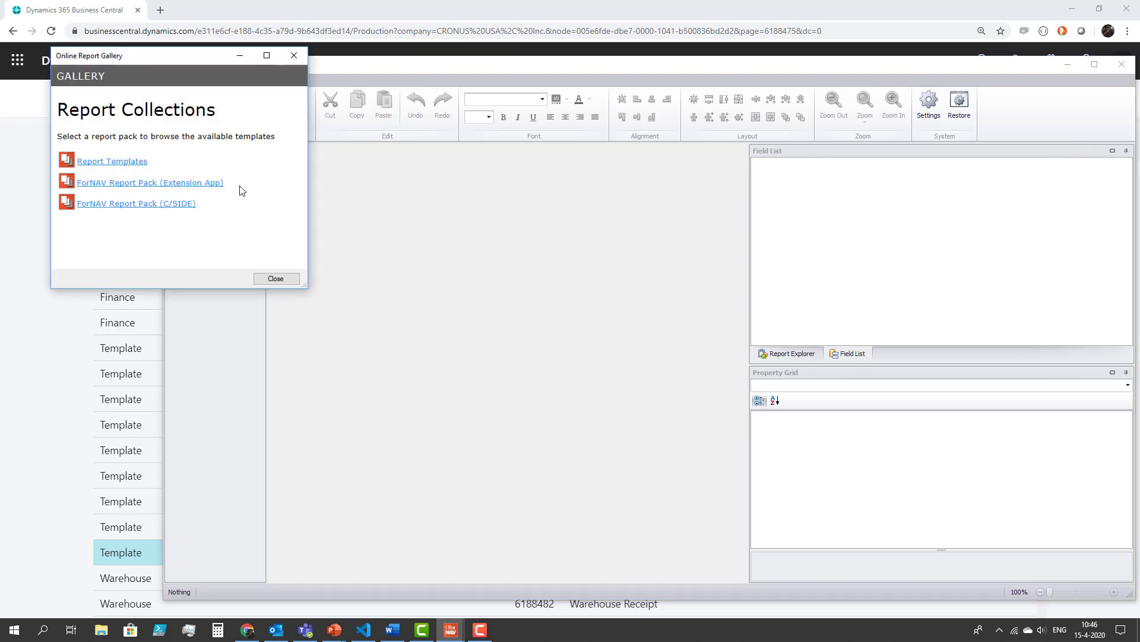
click(116, 160)
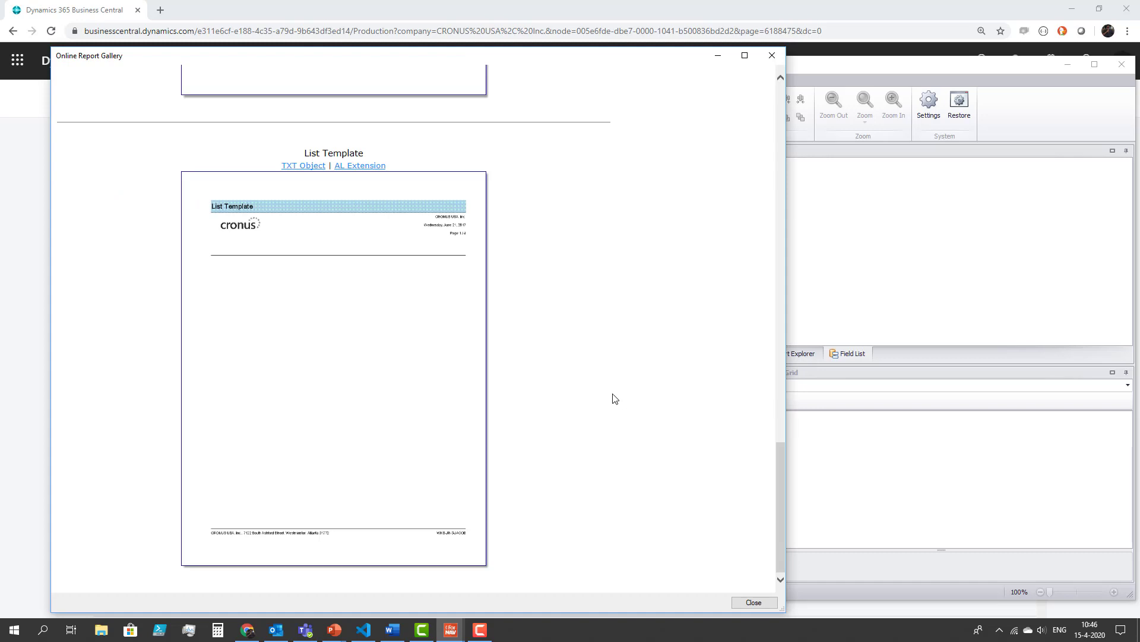
click(352, 166)
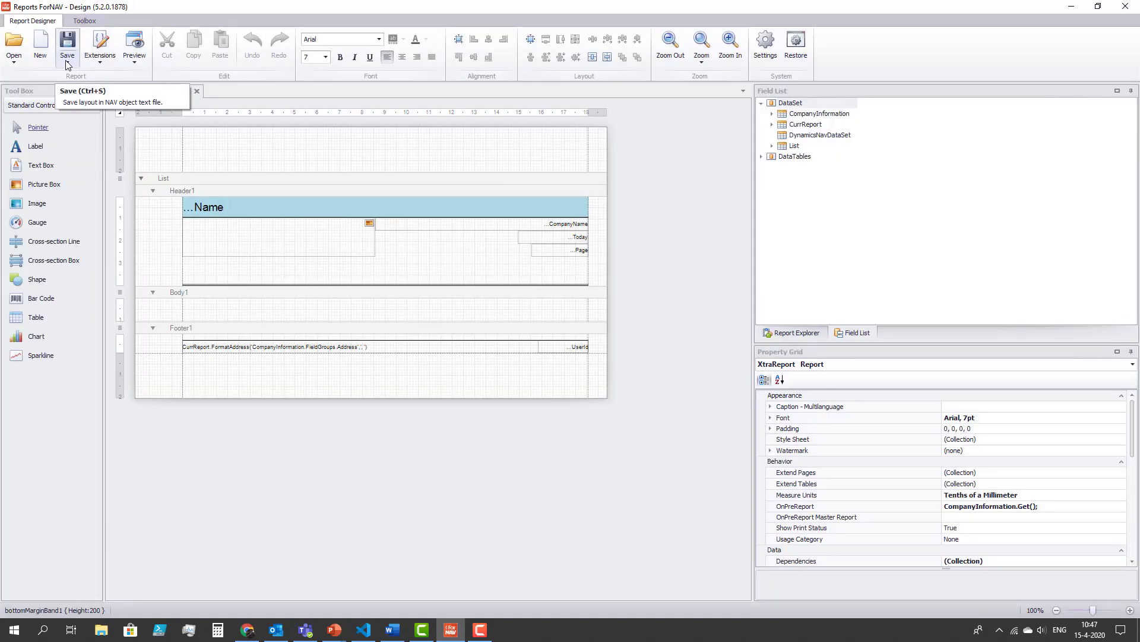
click(66, 62)
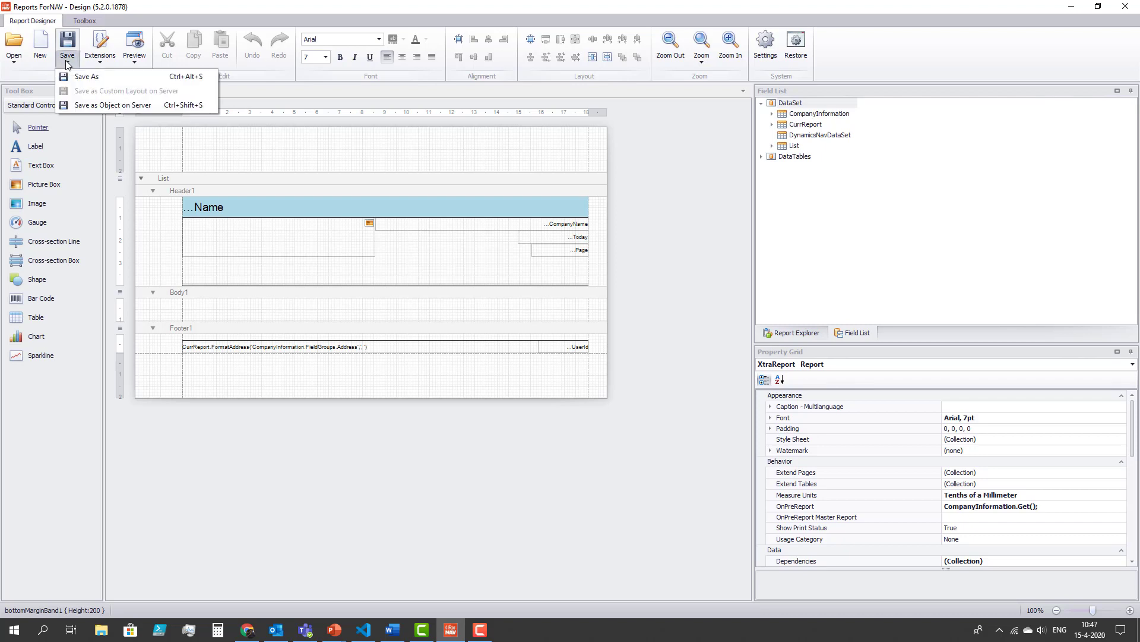
click(124, 104)
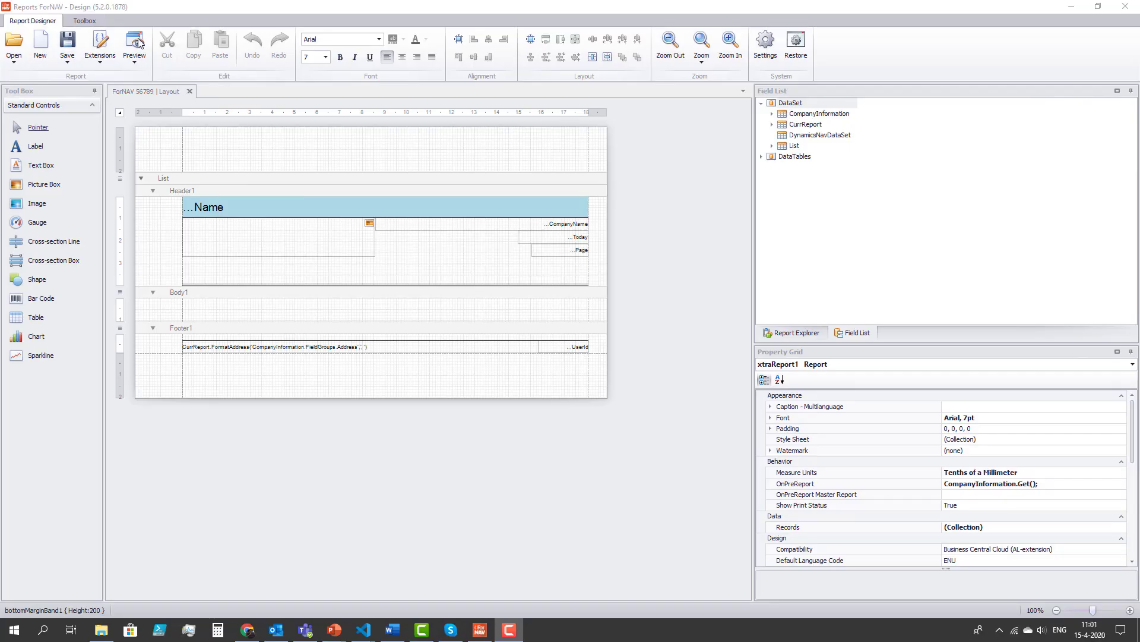
click(139, 43)
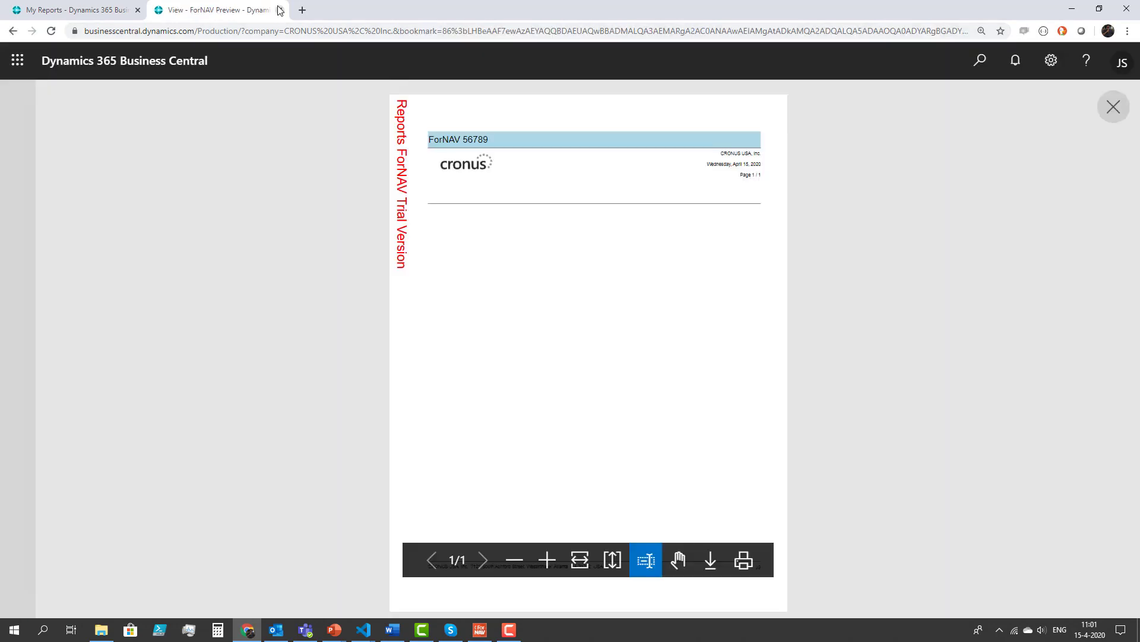
click(280, 11)
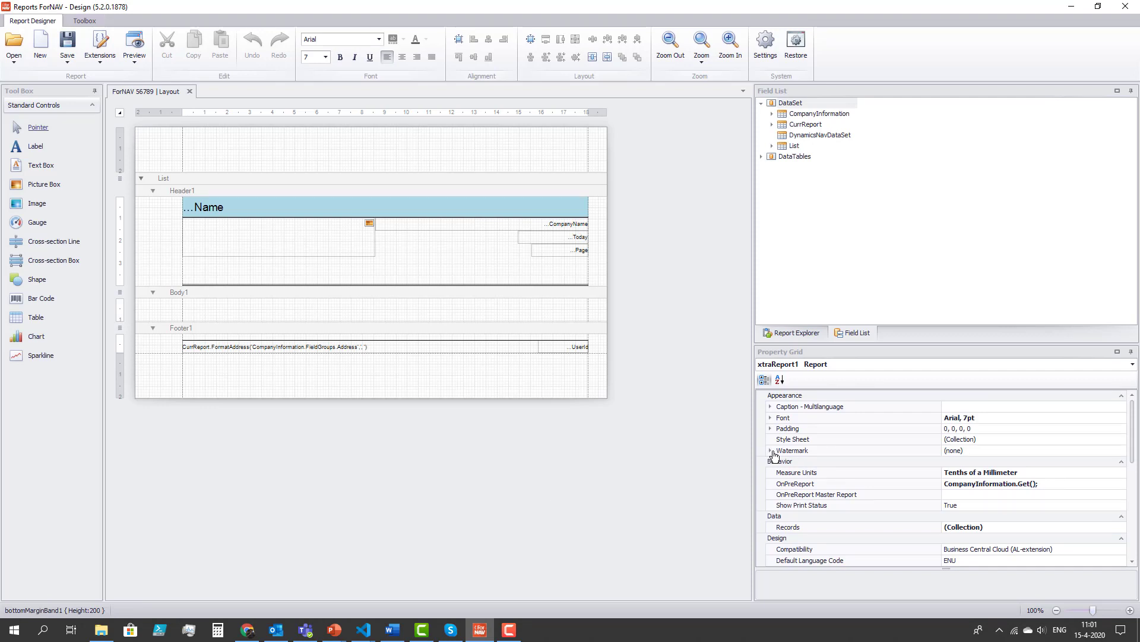
Step: Add a 'ForNAV Coffee Break' text watermark, preview it in Business Central, and reopen Watermark settings
click(770, 451)
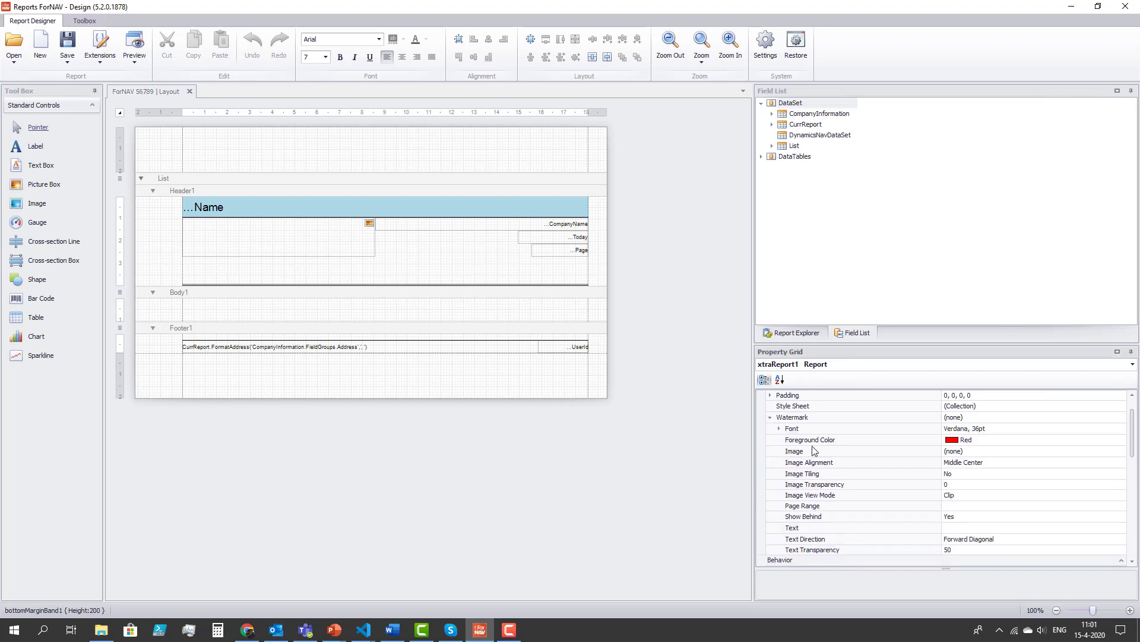
click(1009, 419)
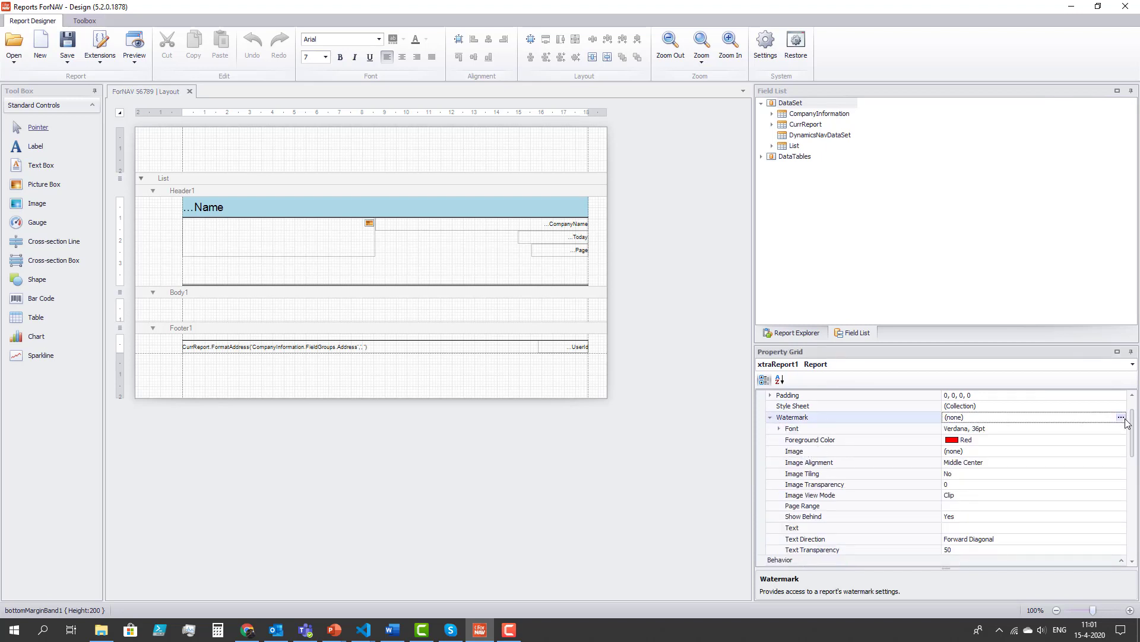
click(1121, 418)
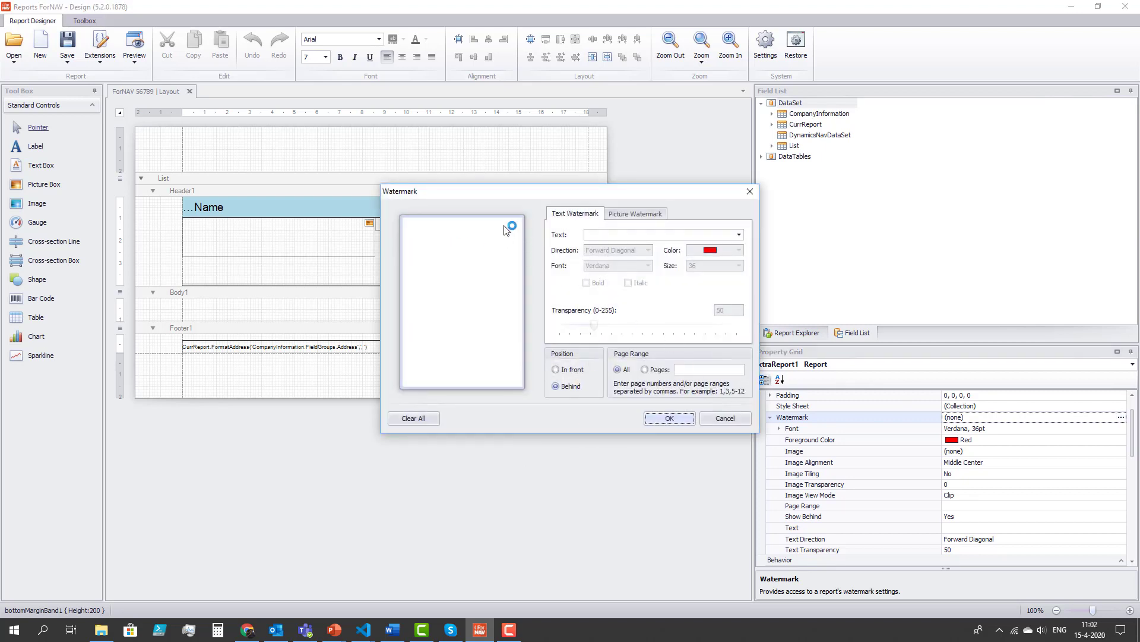
drag(519, 197, 392, 168)
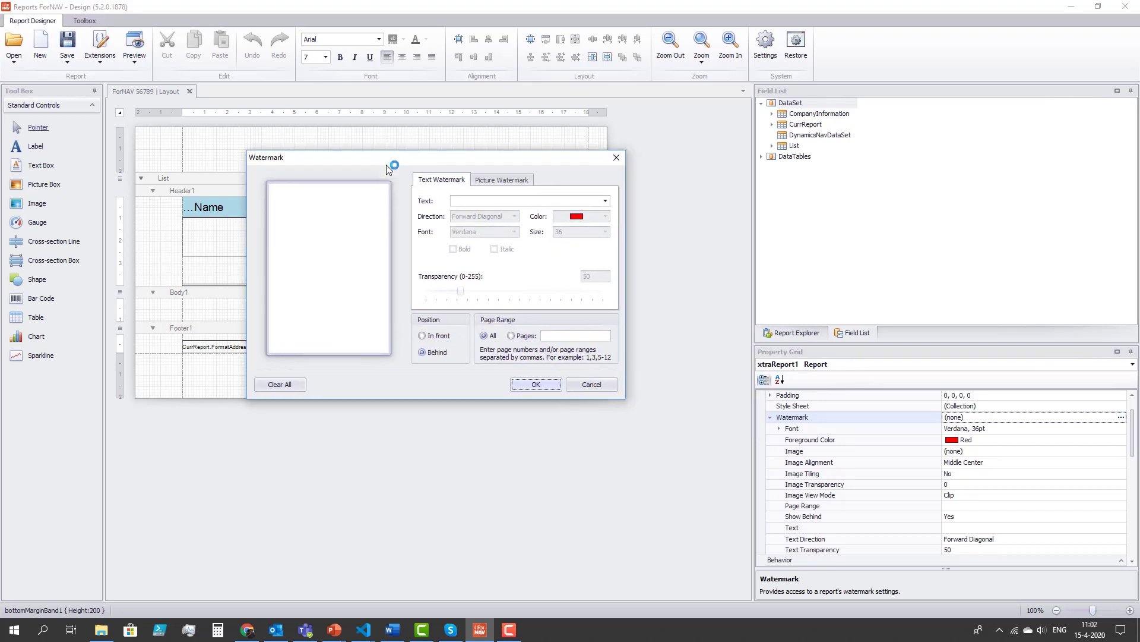
click(488, 200)
text(ForNAV Cof)
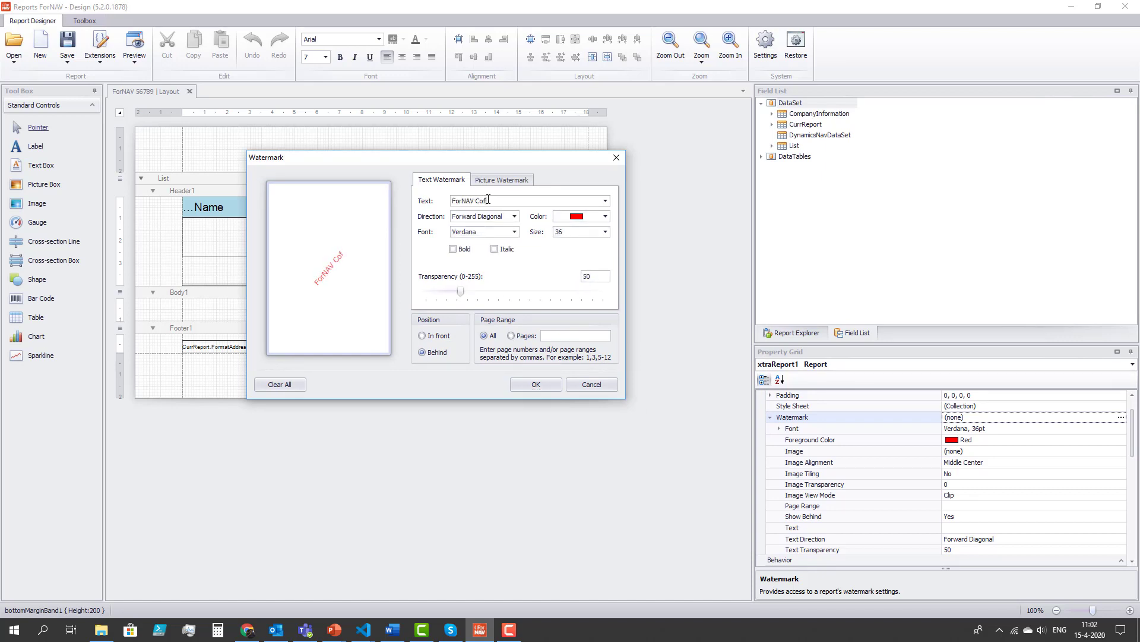
text(fee Break)
key(Return)
key(F5)
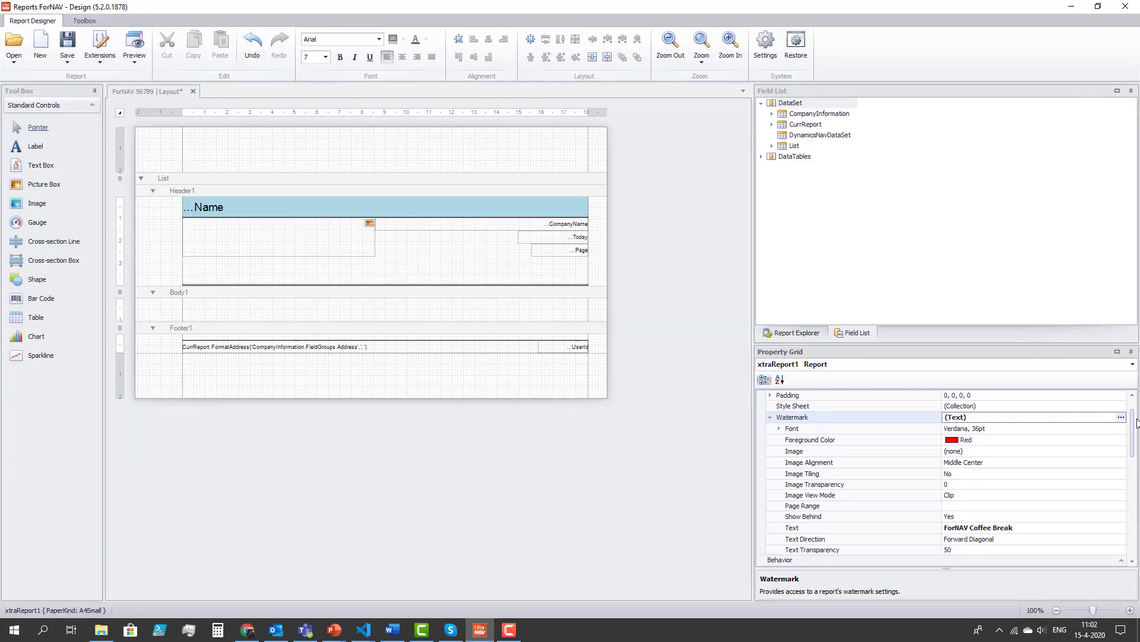
click(1121, 417)
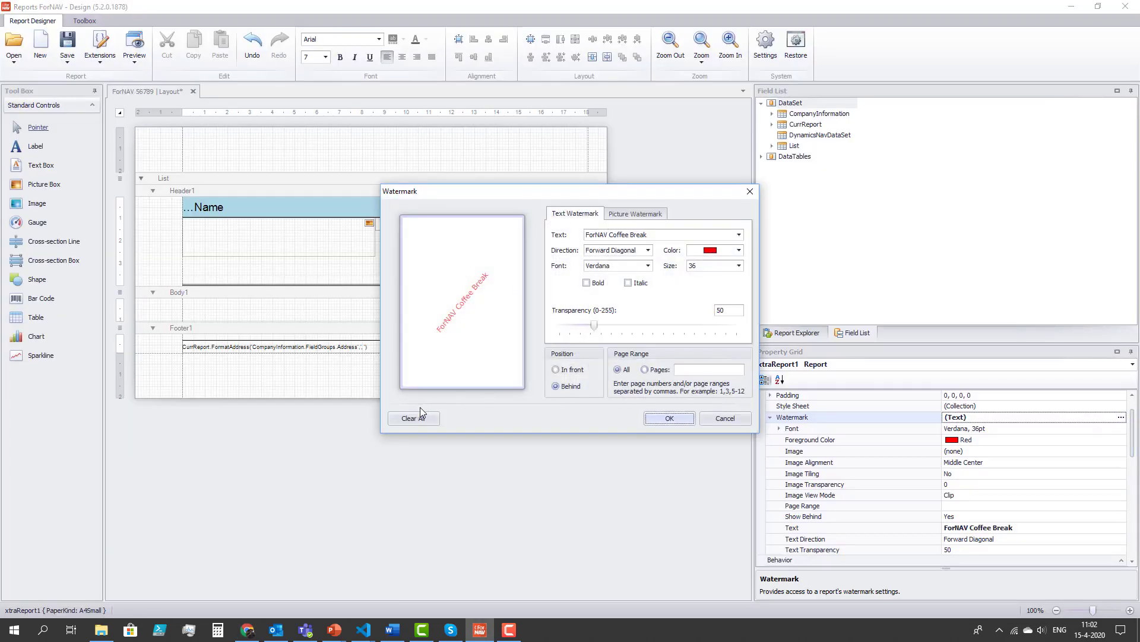
Step: Clear the text watermark, set Coffee Break.jpg as the picture watermark, and preview the report
click(419, 413)
click(645, 213)
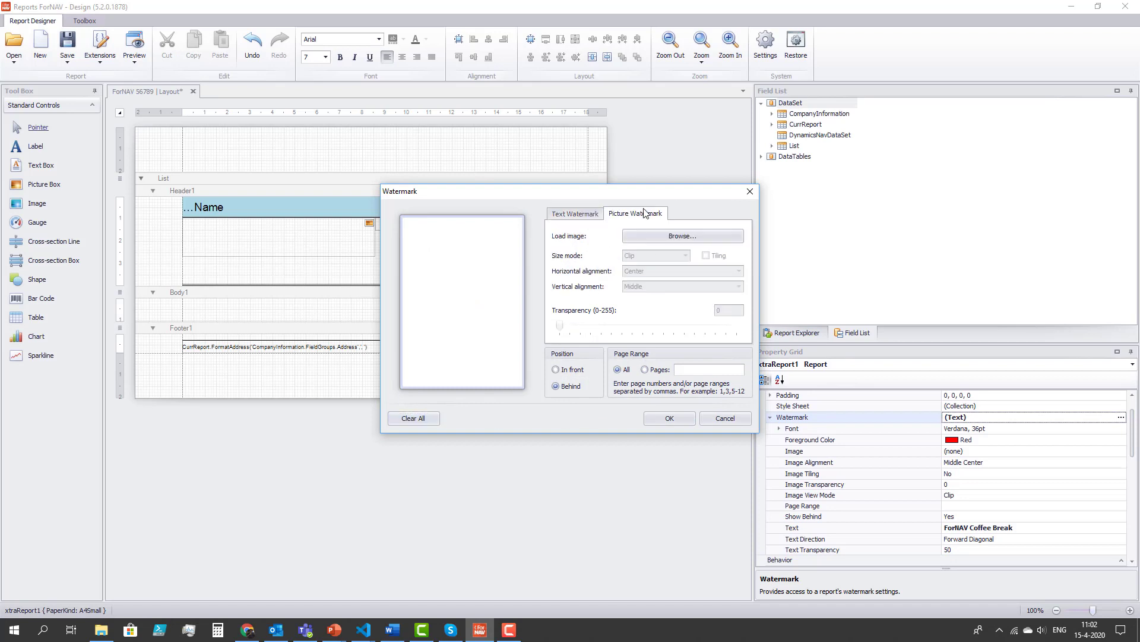
click(671, 237)
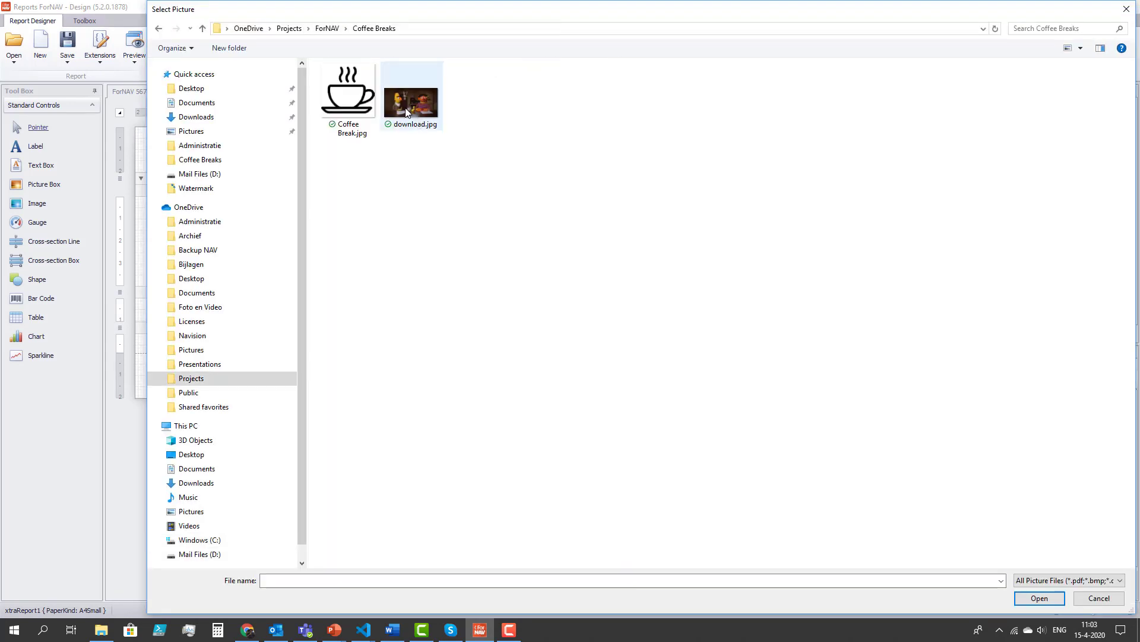
double_click(357, 106)
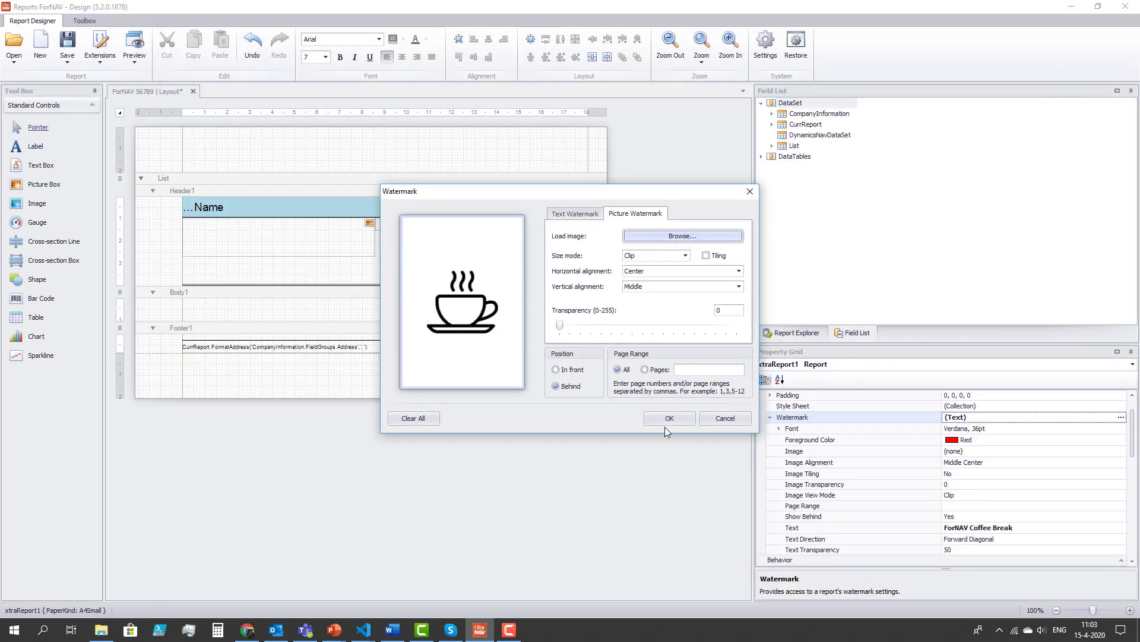
click(668, 419)
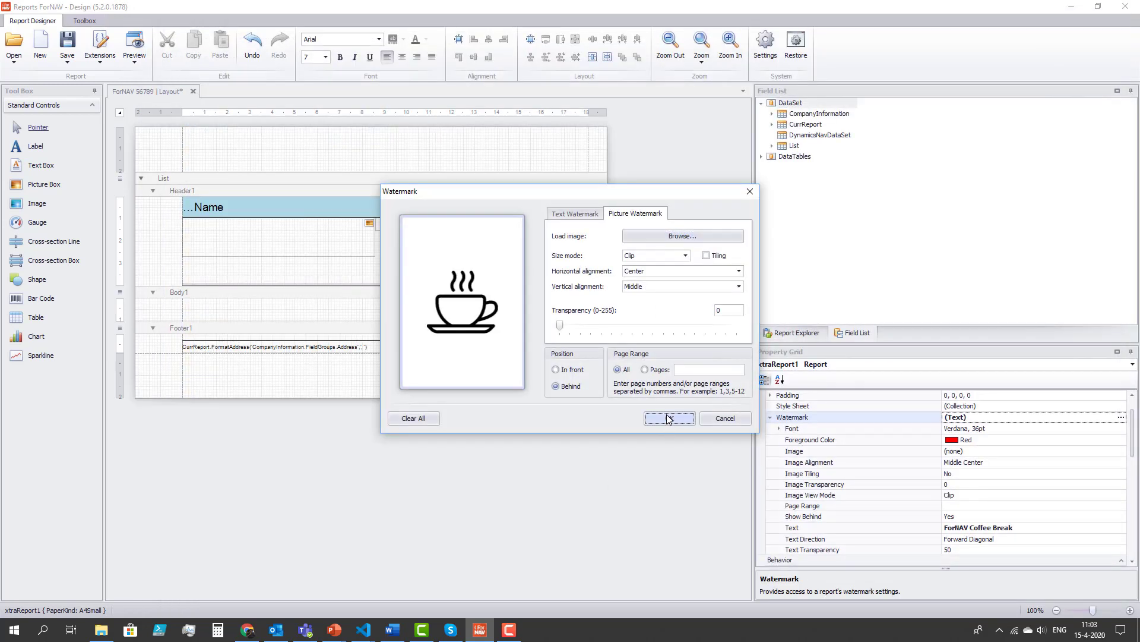
click(143, 33)
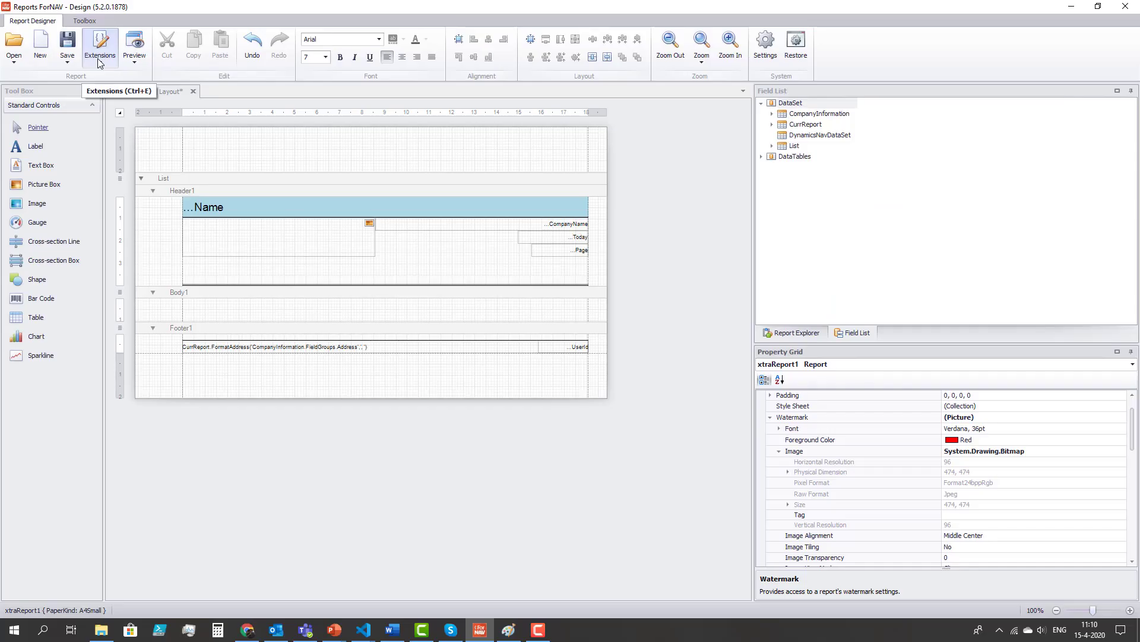
Step: Unpack ForNAV_ForNAV56789_1.0.0.0.app into Documents\AL\Watermark and open it in Visual Studio Code
click(100, 63)
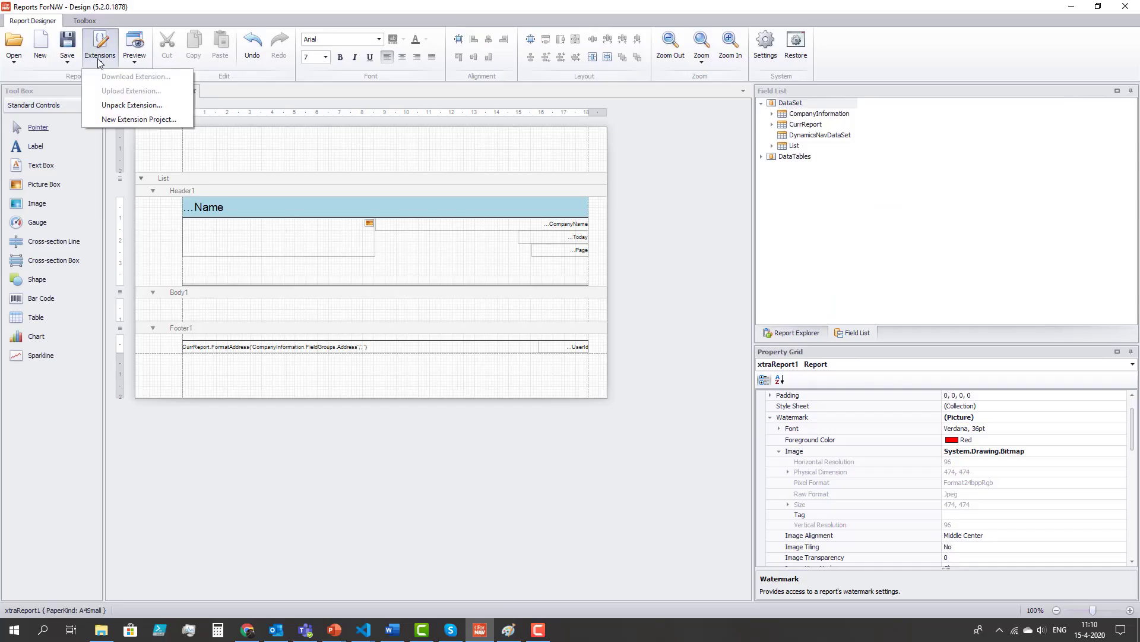
click(131, 106)
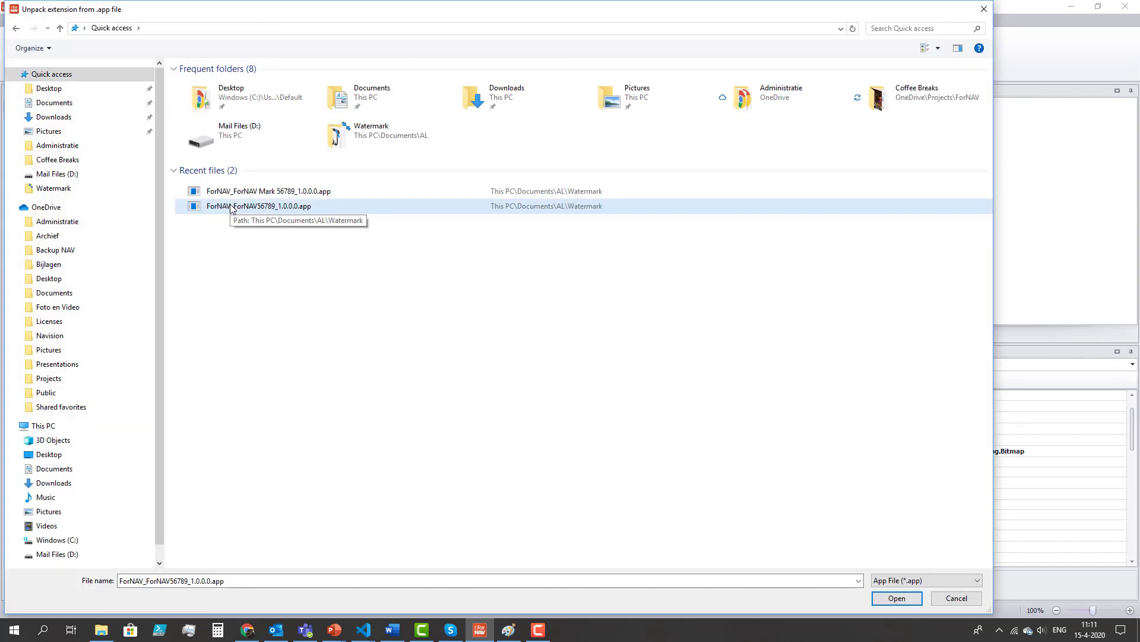
double_click(230, 206)
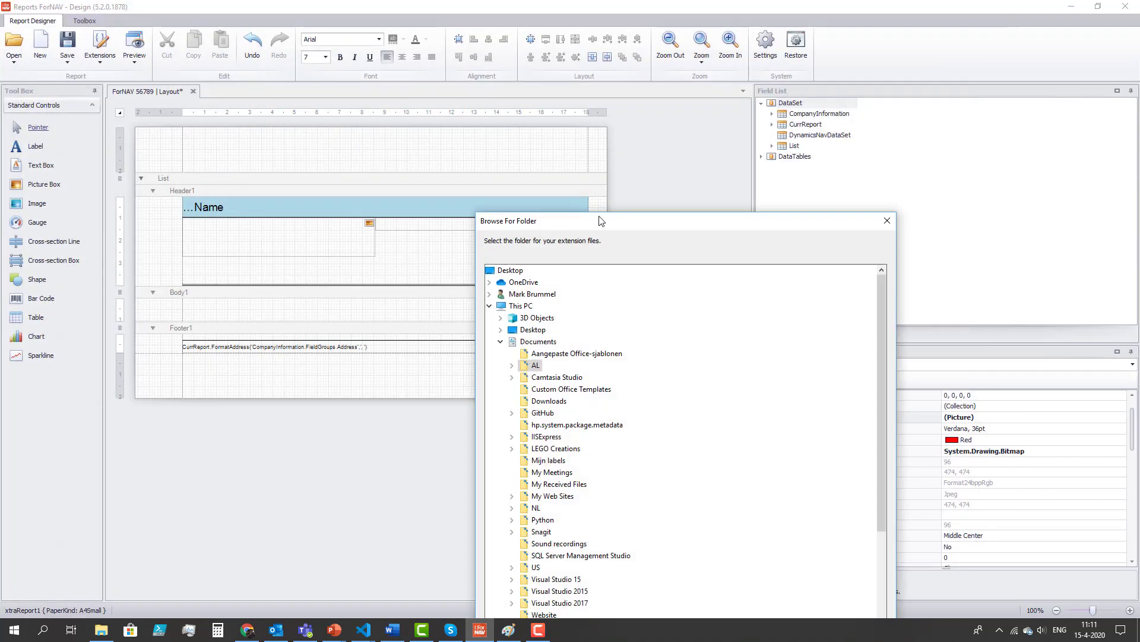
drag(606, 223, 381, 106)
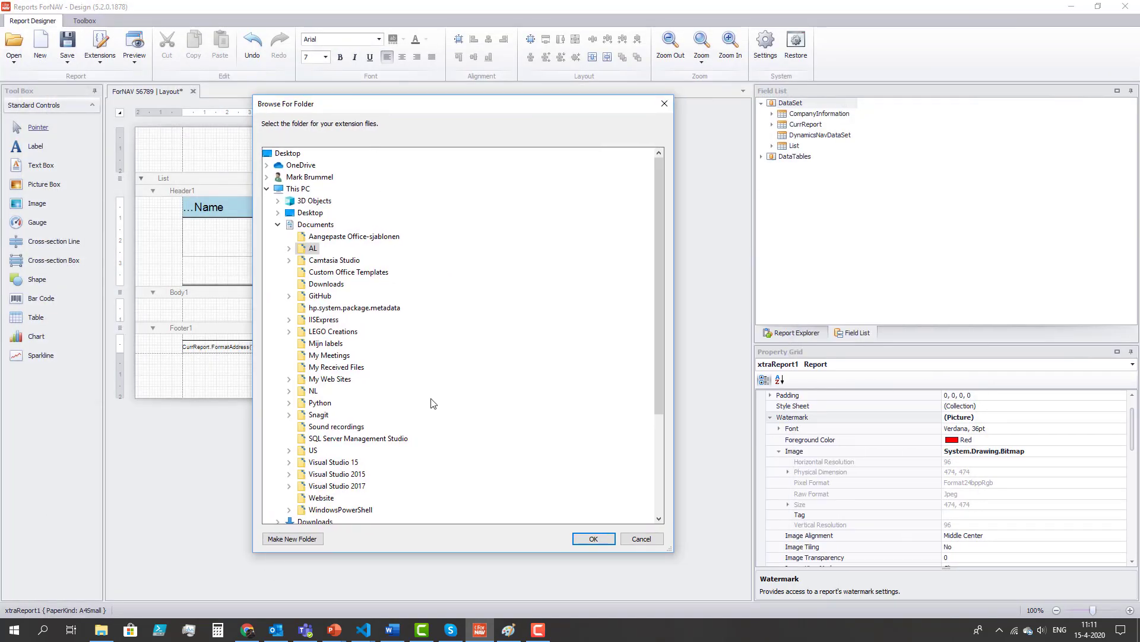
click(289, 248)
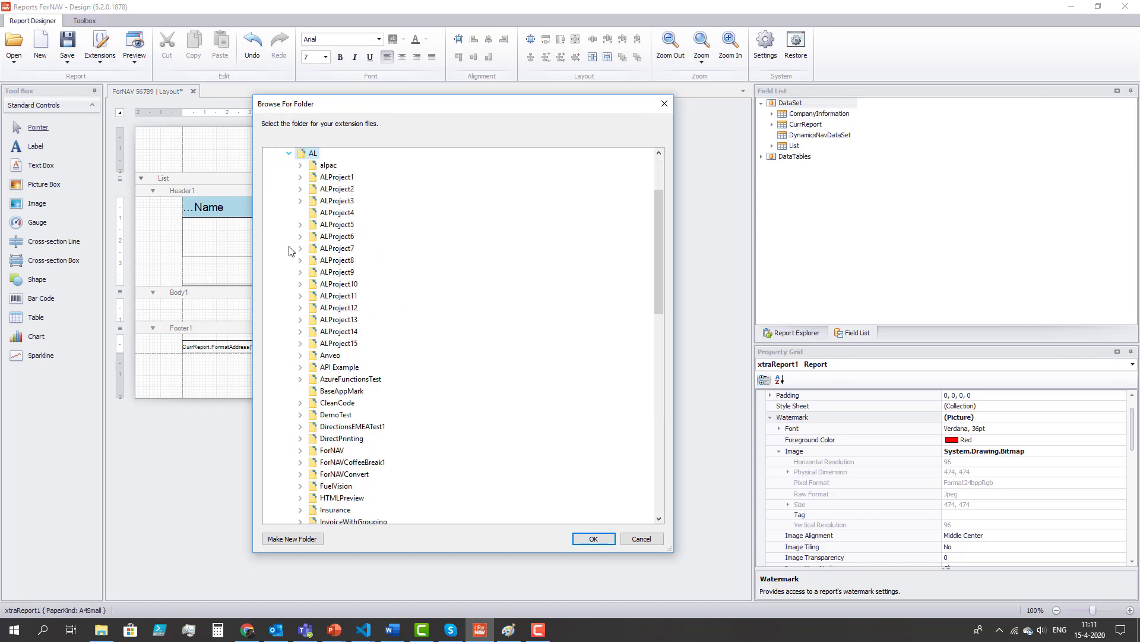
scroll(347, 478, down, 6)
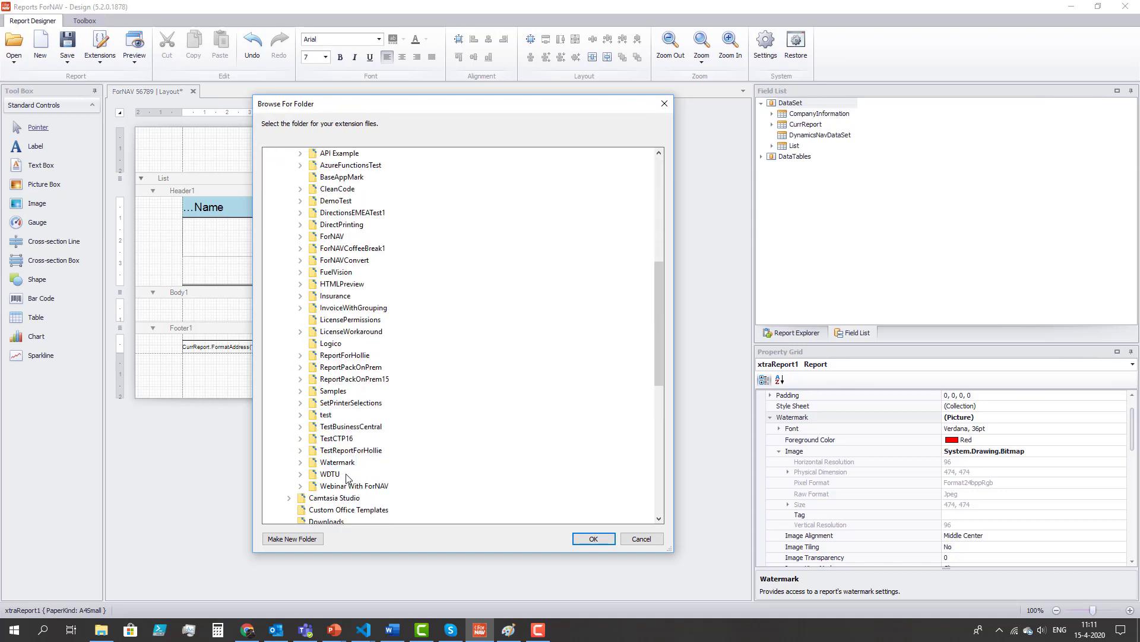
double_click(344, 463)
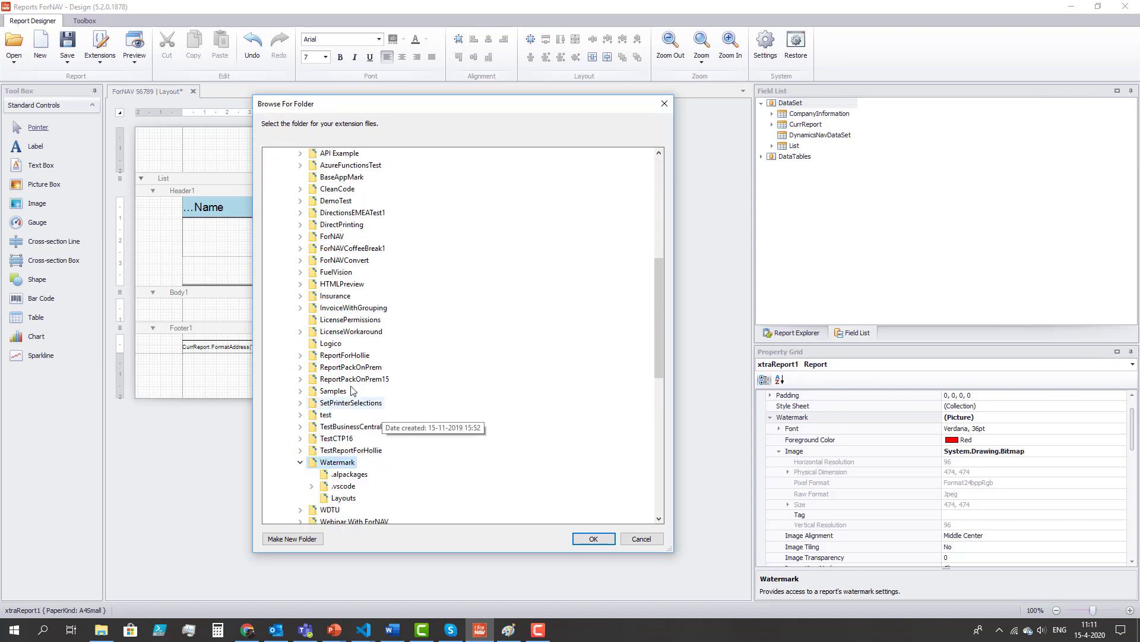
key(Return)
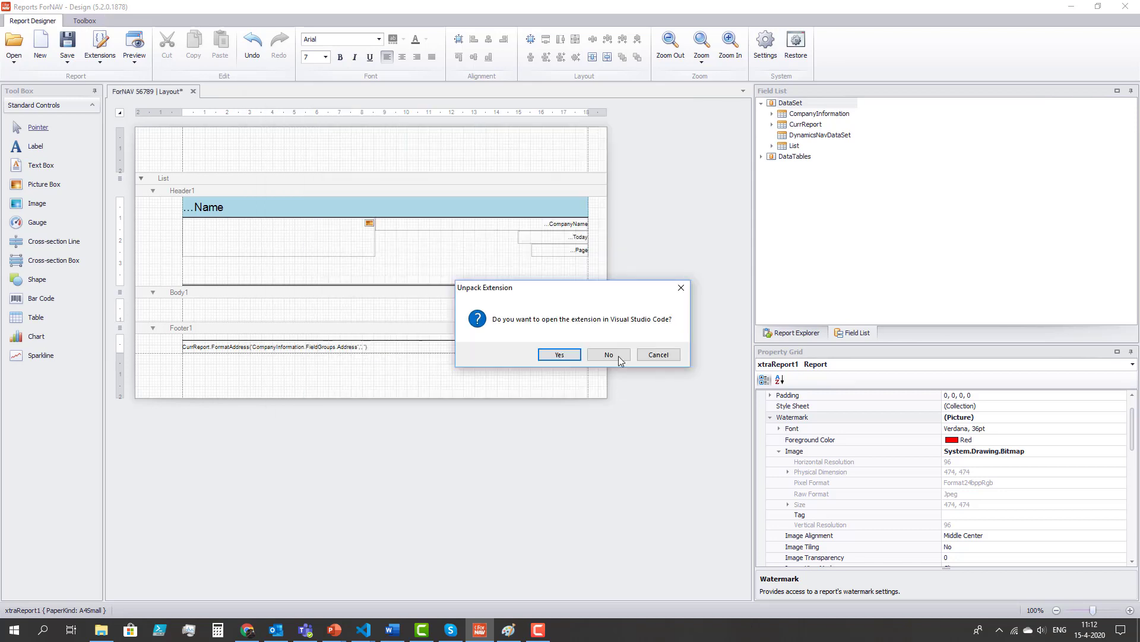
click(559, 355)
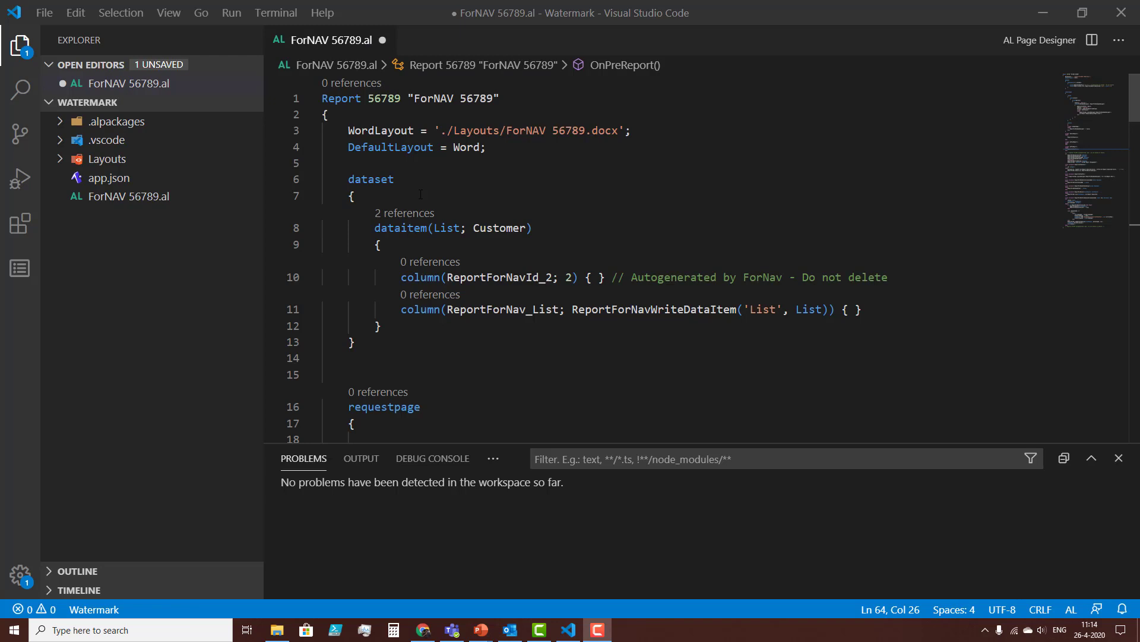
scroll(423, 191, down, 12)
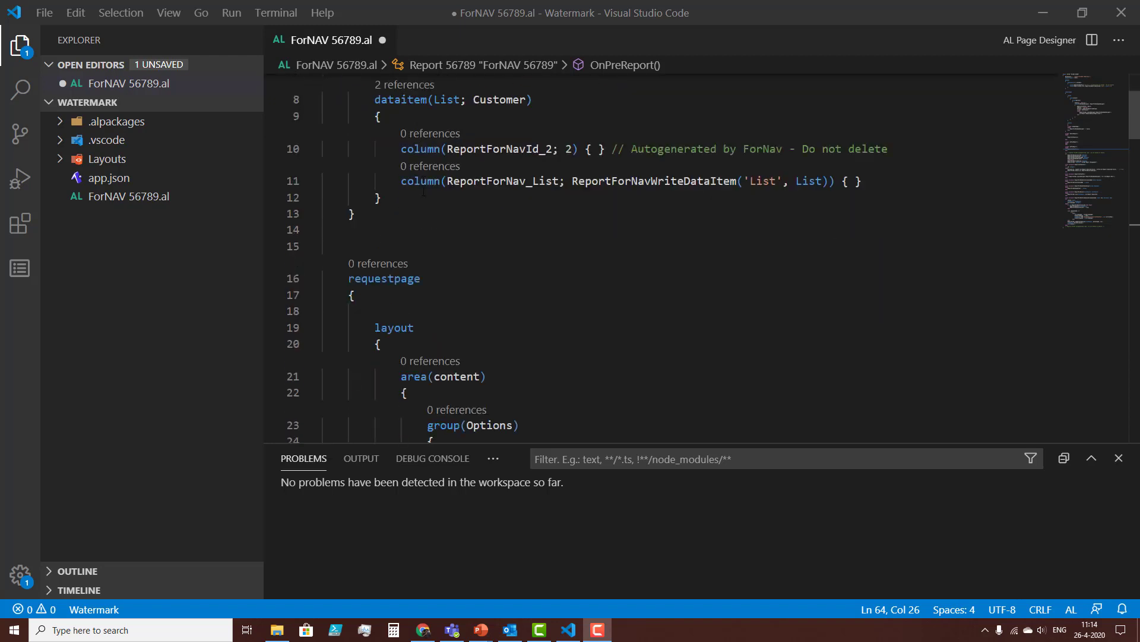
scroll(423, 191, down, 3)
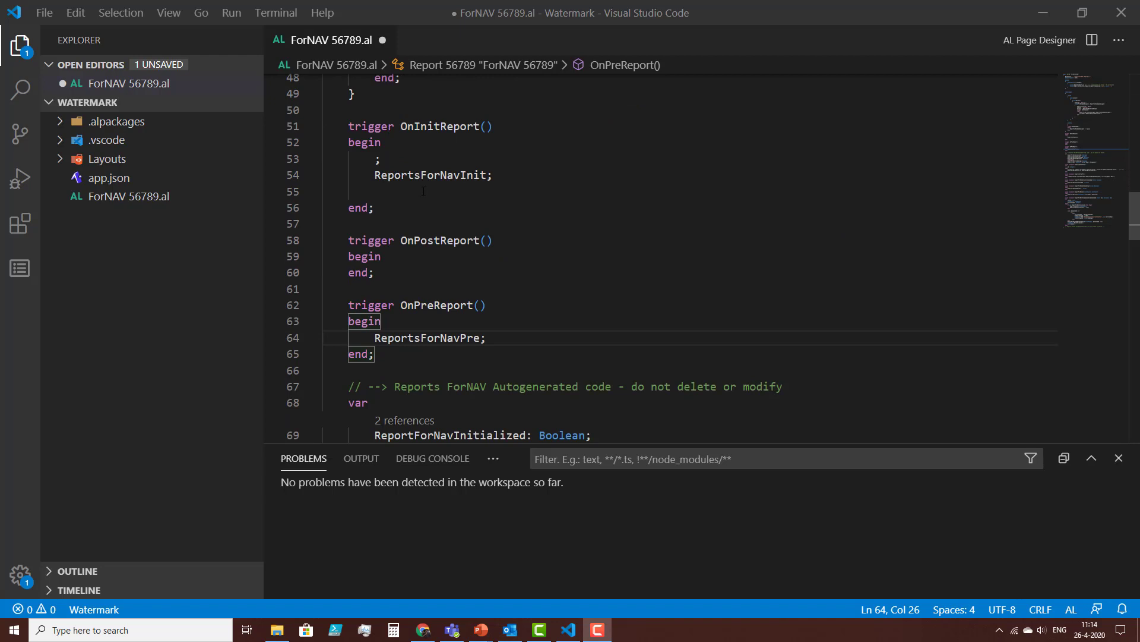
scroll(423, 191, down, 3)
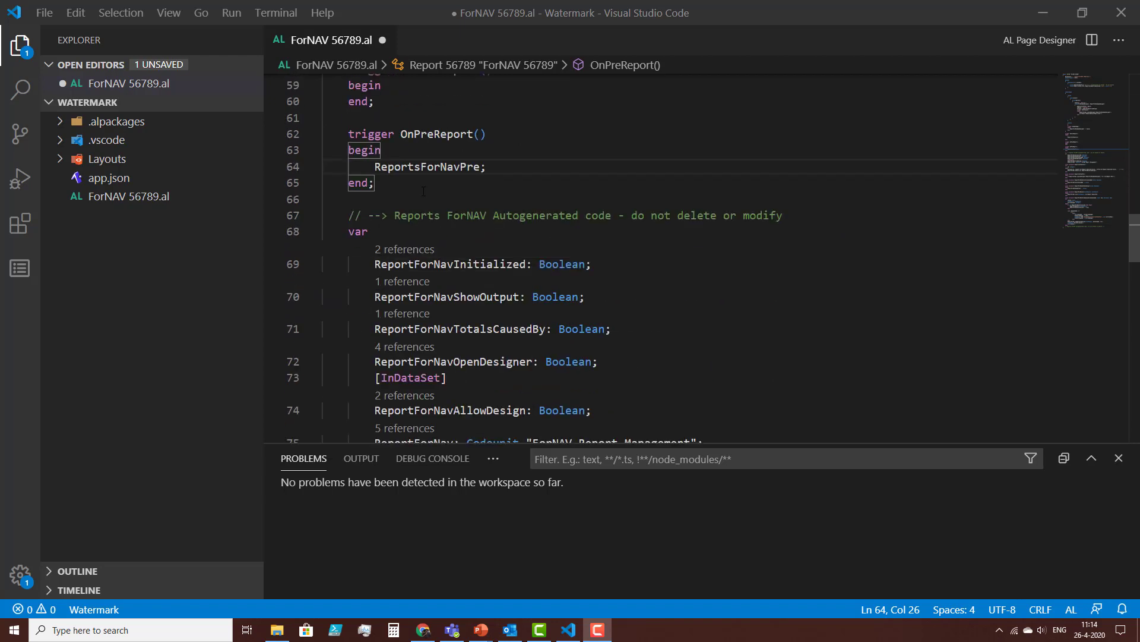
scroll(423, 190, down, 3)
scroll(424, 190, down, 2)
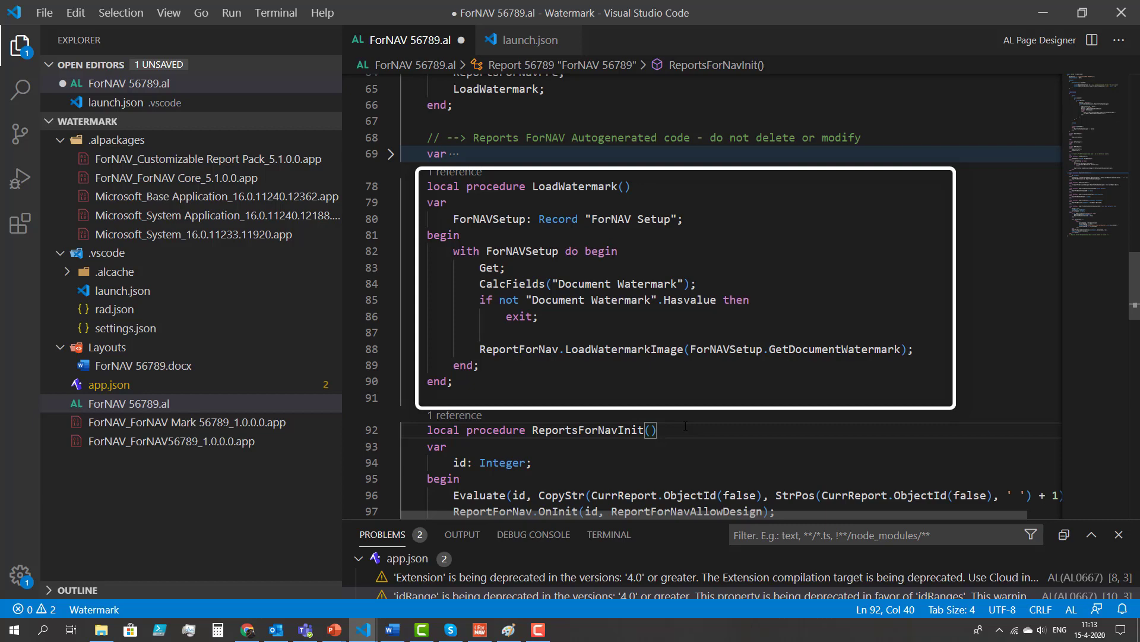
Step: Add LoadWatermark passing FORNAV Setup's Document Watermark to ReportForNav.LoadWatermarkImage, called from OnPreReport
mouse_move(487, 220)
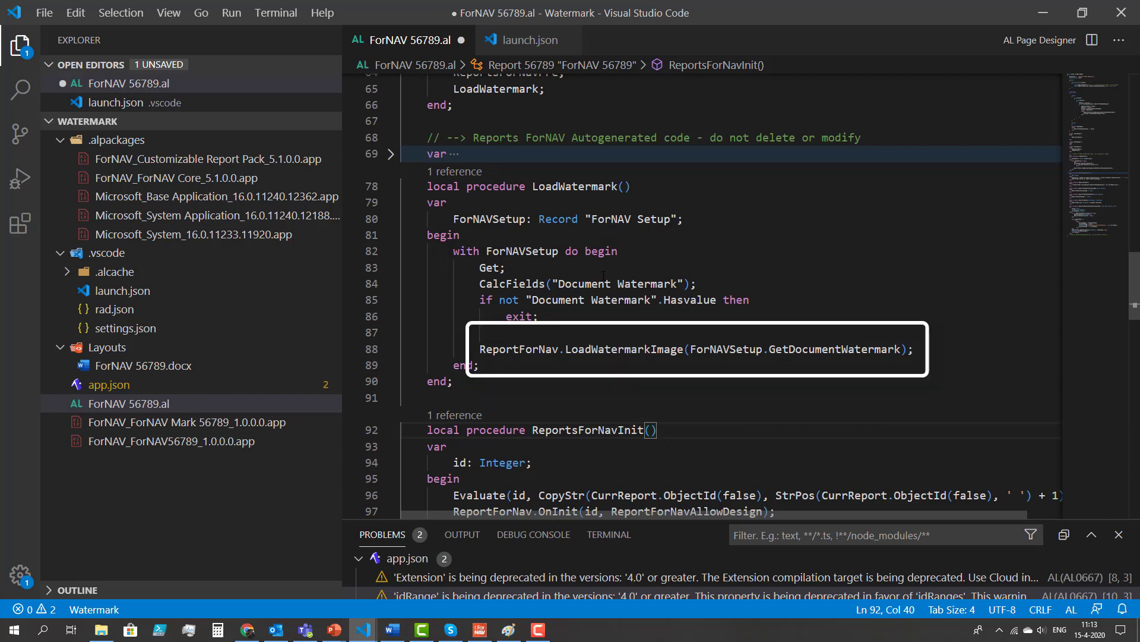
mouse_move(652, 348)
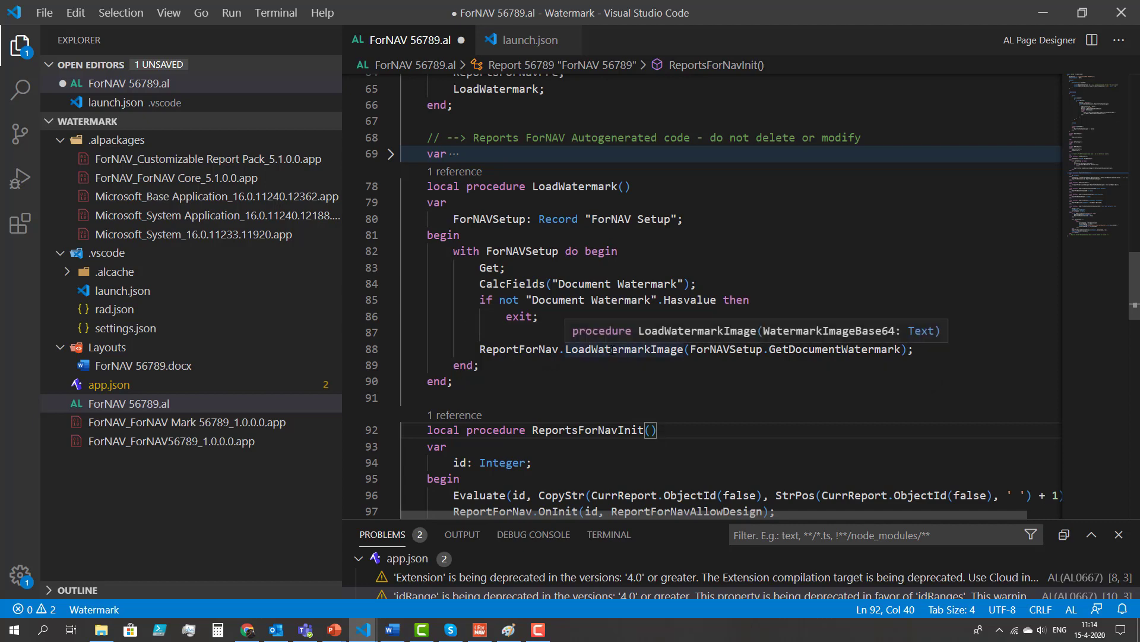
scroll(613, 350, up, 3)
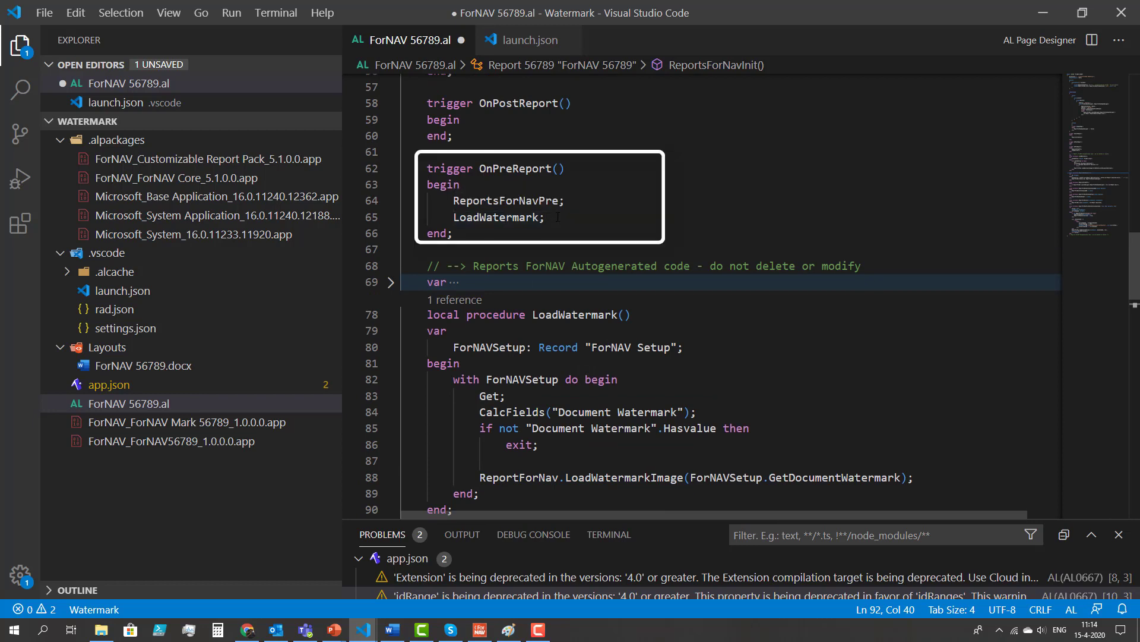
mouse_move(509, 169)
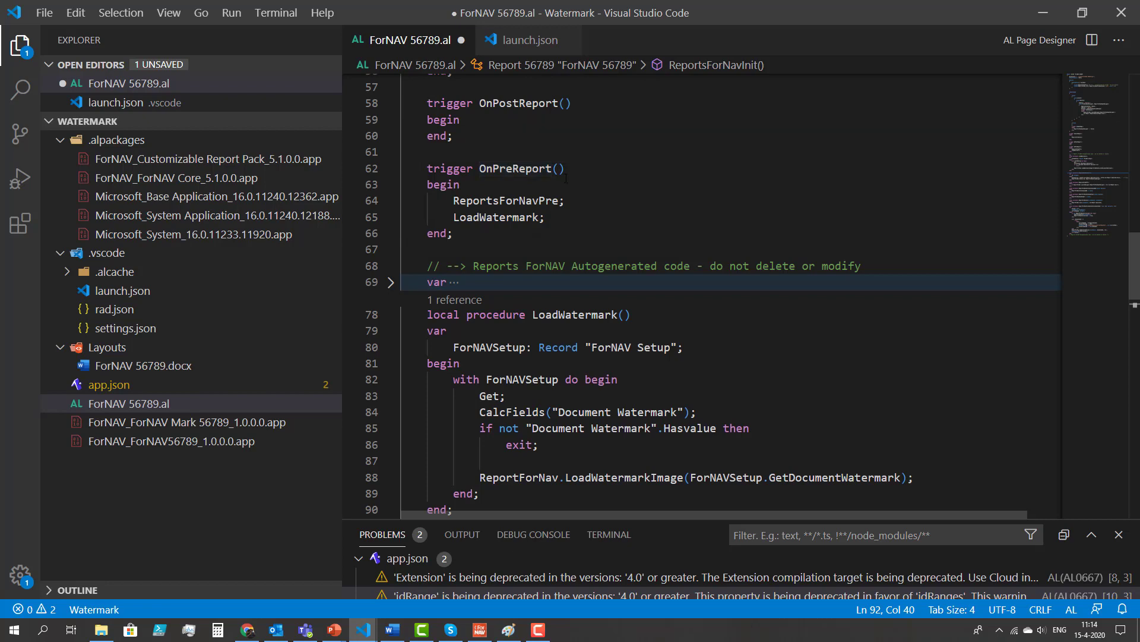
Step: Open ForNAV's My Reports list, where report 56789 appears under Other
scroll(566, 179, down, 1)
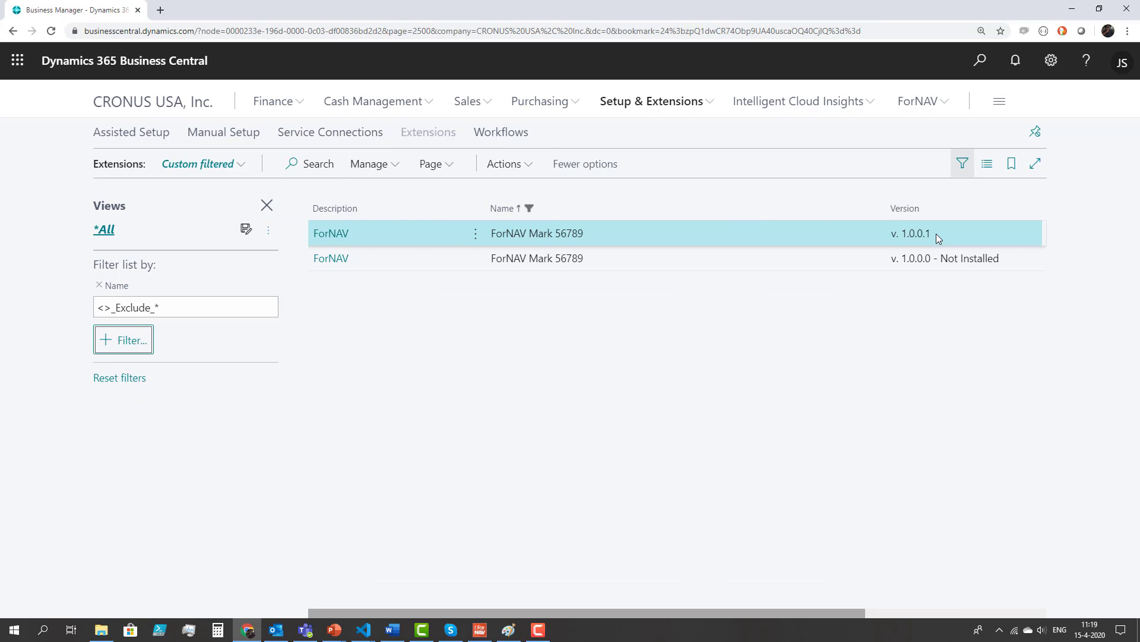
click(921, 101)
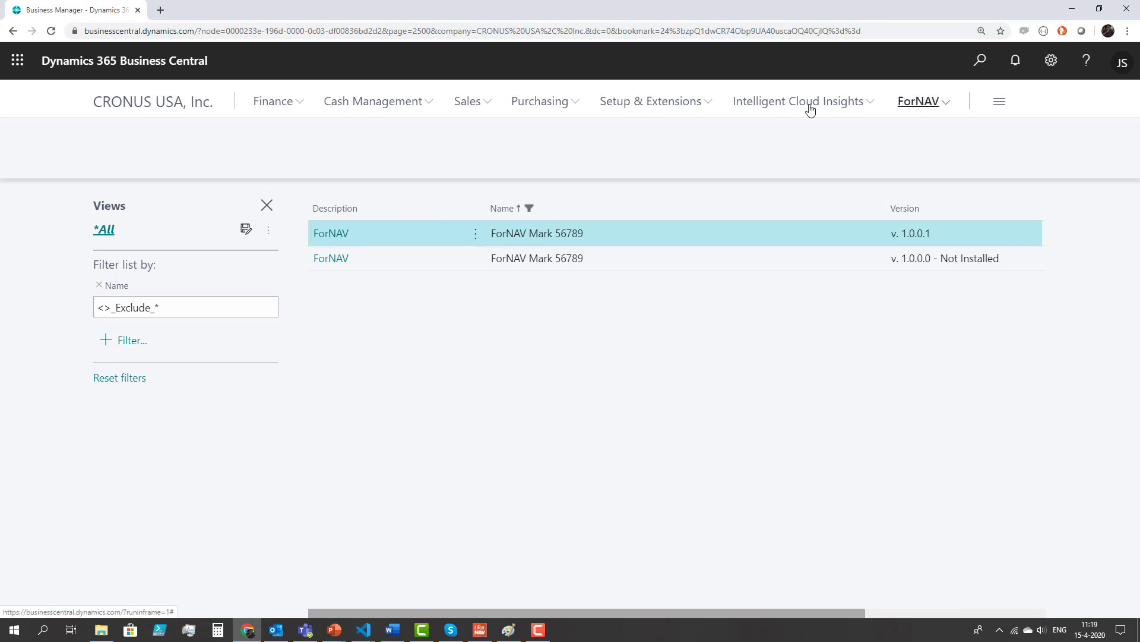
click(218, 133)
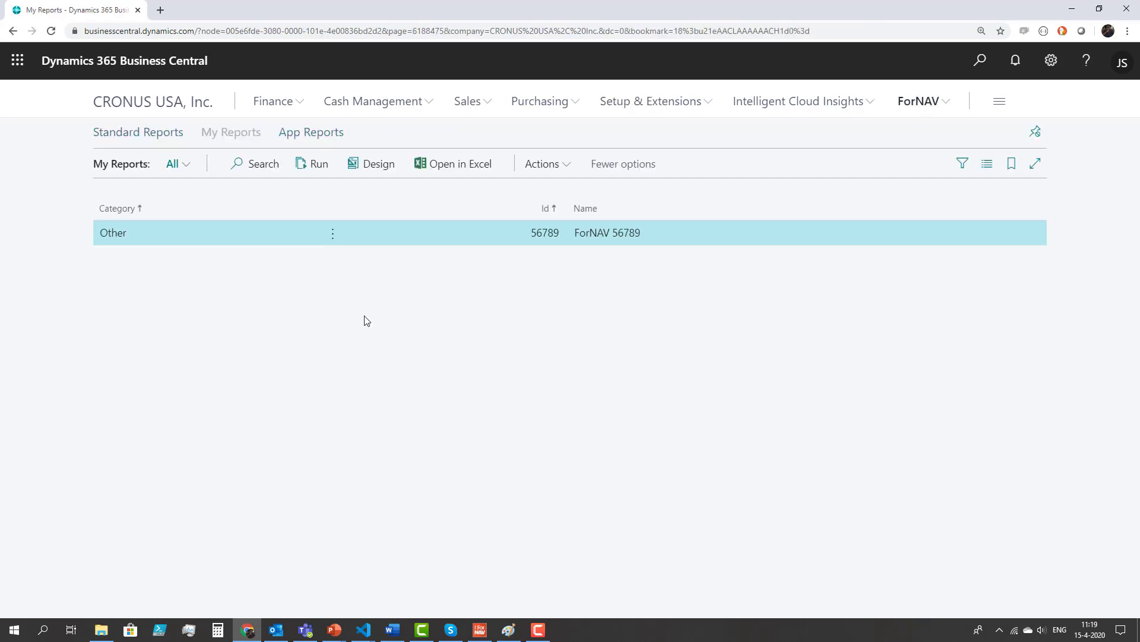
Step: Run report 56789 and preview it with the gear picture watermark
click(312, 164)
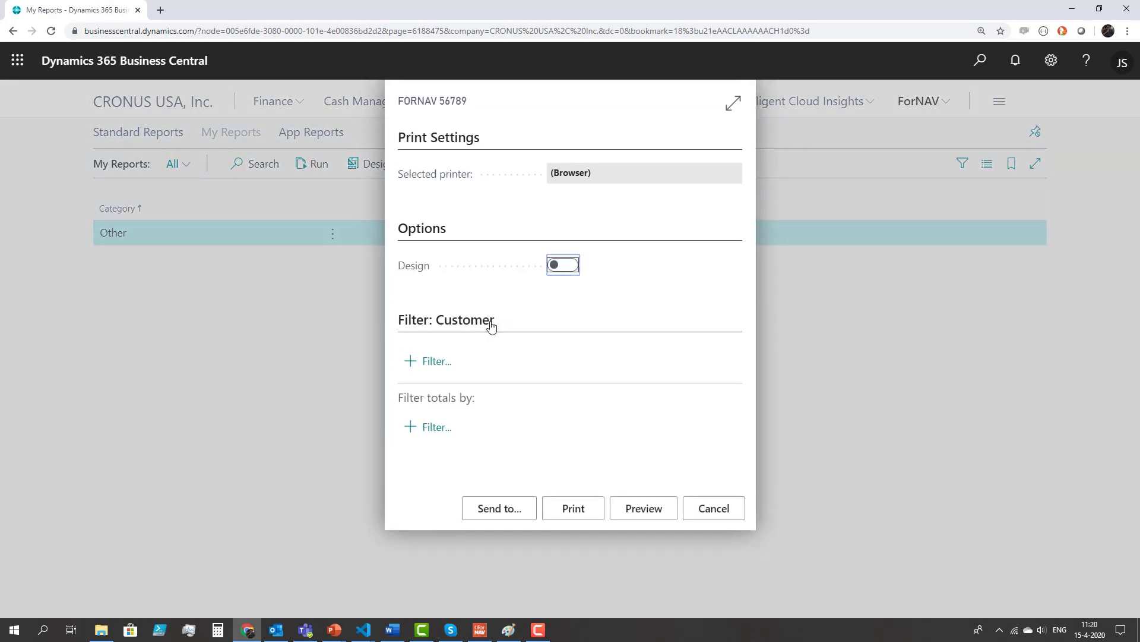
click(654, 509)
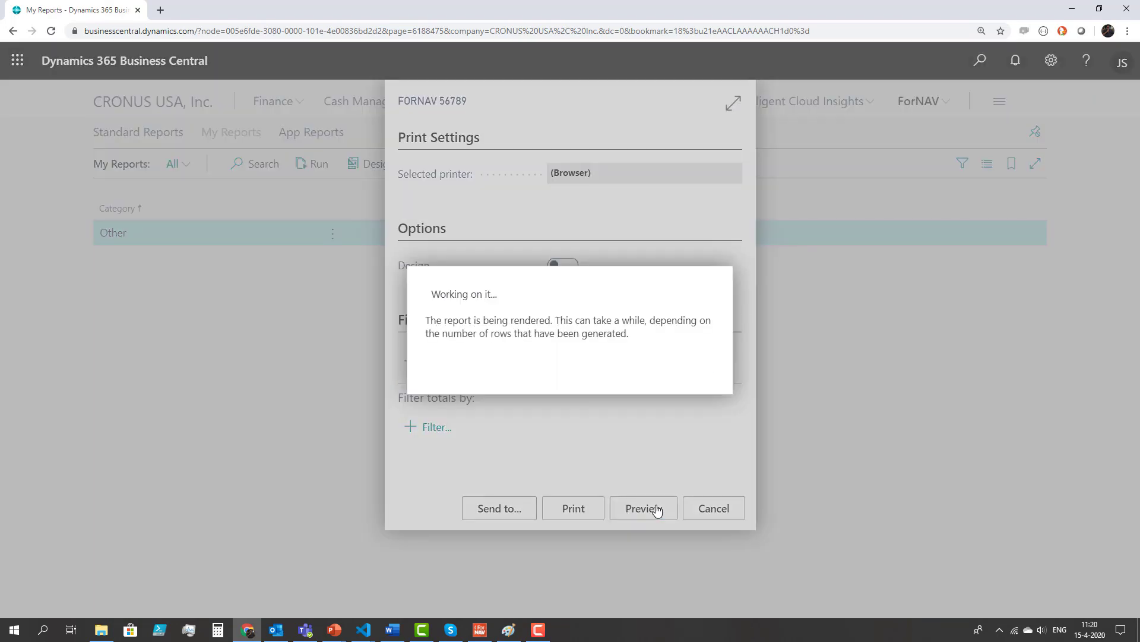